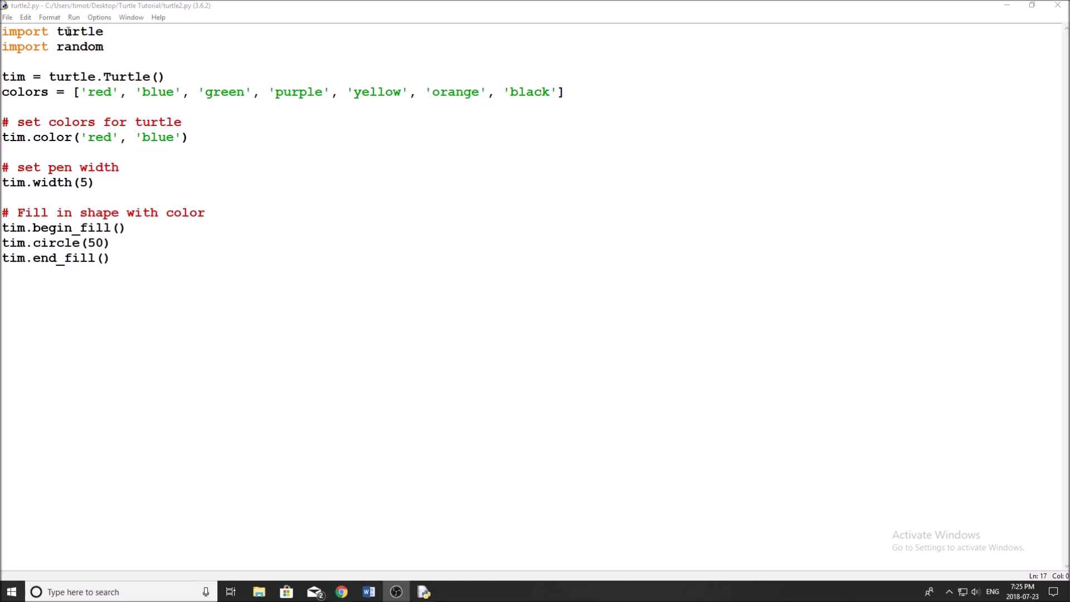
Step: Highlight the import lines, the turtle creation line and the red pen colour to explain them
{"action": "mouse_move", "coordinate": [1, 31]}
{"action": "left_mouse_down"}
{"action": "mouse_move", "coordinate": [109, 34]}
{"action": "mouse_move", "coordinate": [7, 56]}
{"action": "mouse_move", "coordinate": [105, 46]}
{"action": "left_mouse_up"}
{"action": "left_click", "coordinate": [139, 104]}
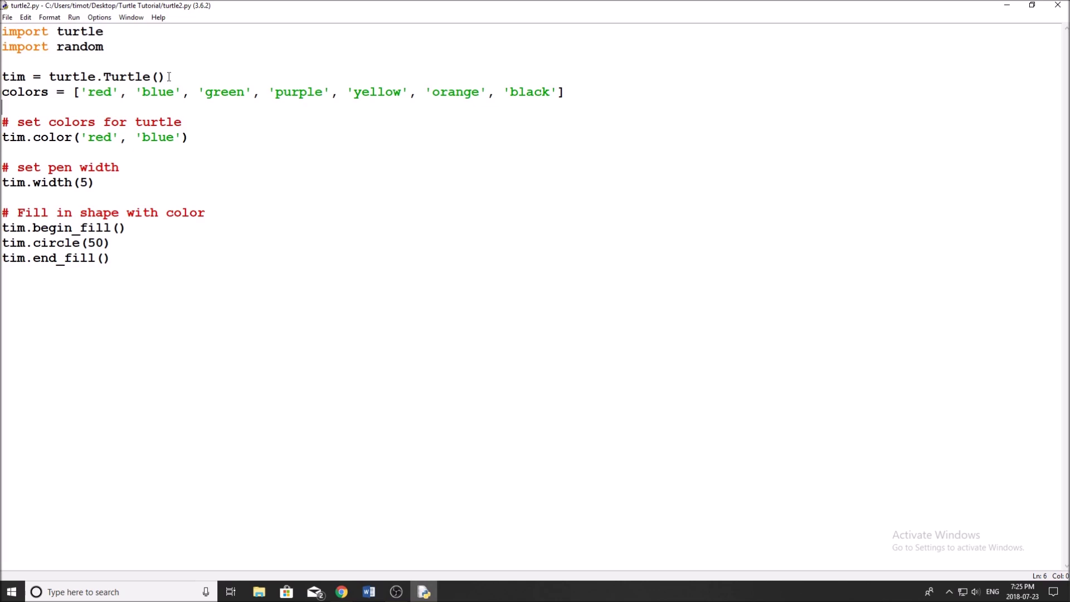
{"action": "left_click_drag", "start_coordinate": [2, 76], "coordinate": [166, 76]}
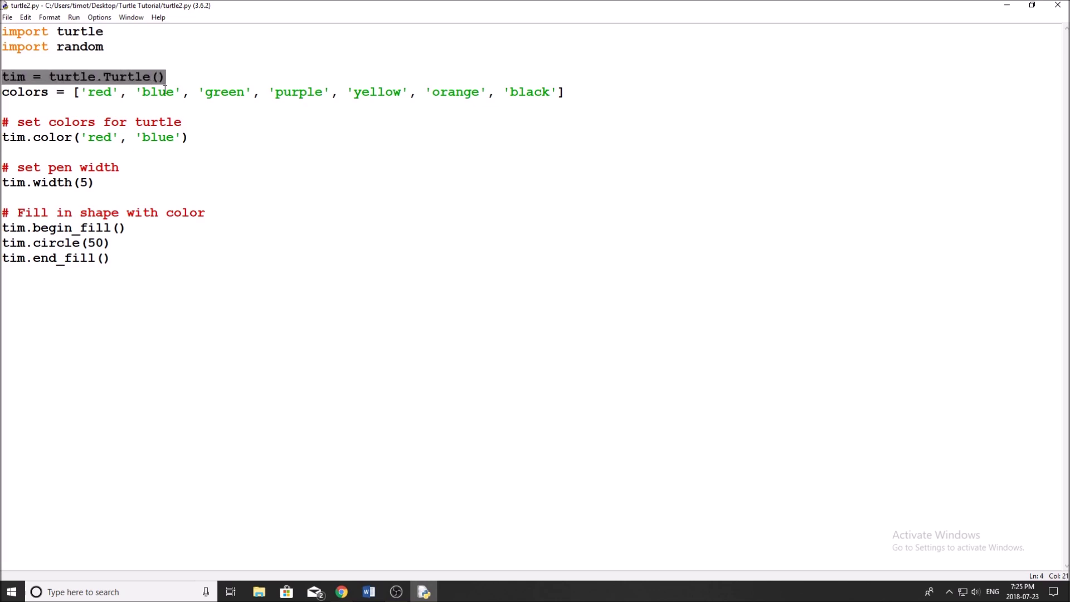
{"action": "left_click", "coordinate": [151, 104]}
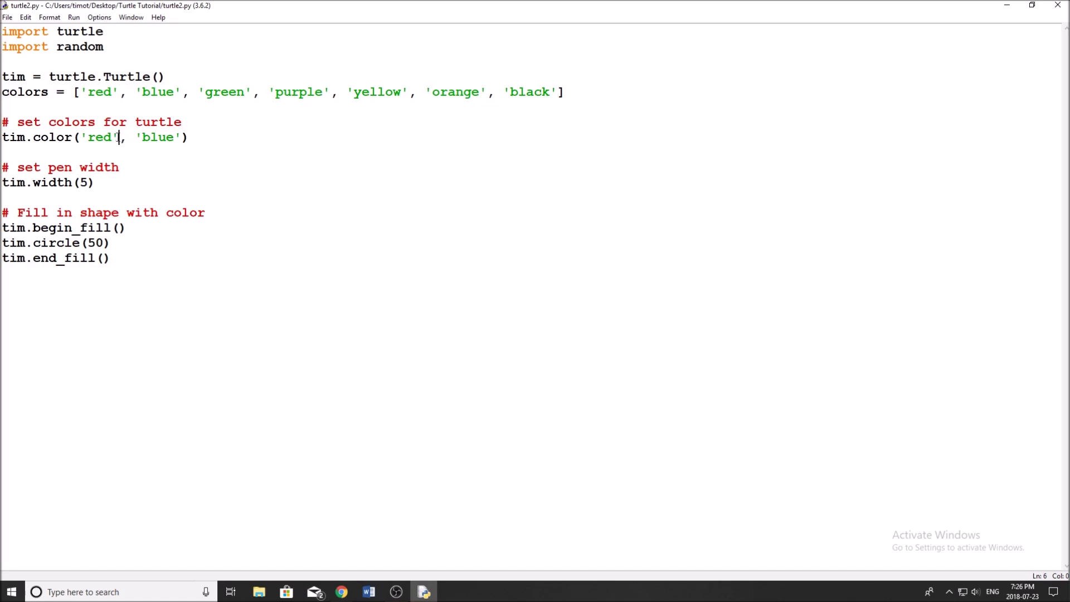
{"action": "mouse_move", "coordinate": [120, 137]}
{"action": "left_mouse_down"}
{"action": "mouse_move", "coordinate": [80, 138]}
{"action": "mouse_move", "coordinate": [183, 138]}
{"action": "left_mouse_up"}
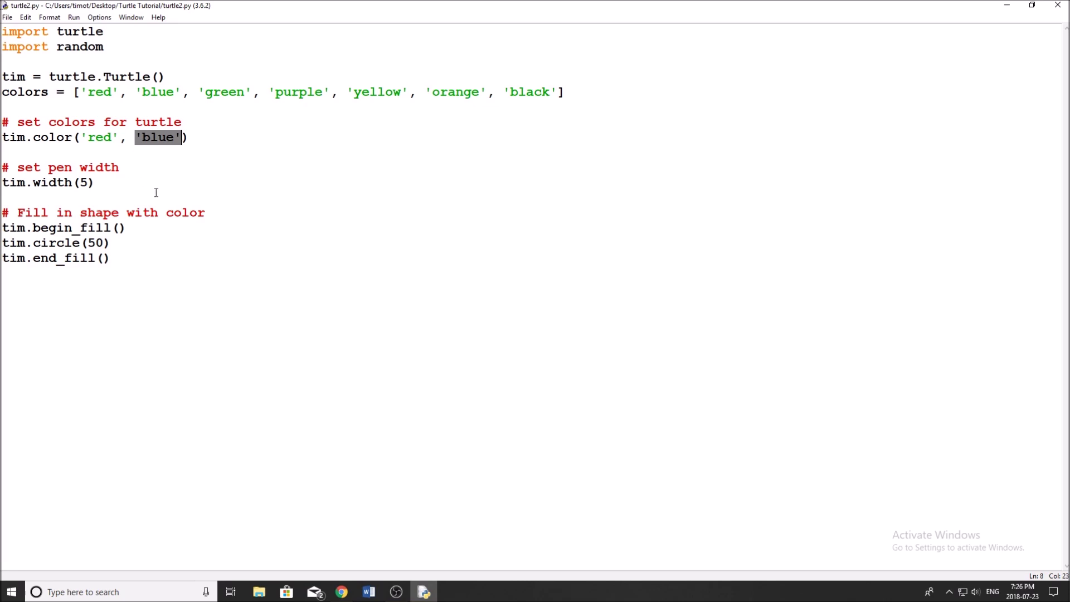
{"action": "left_click", "coordinate": [129, 256]}
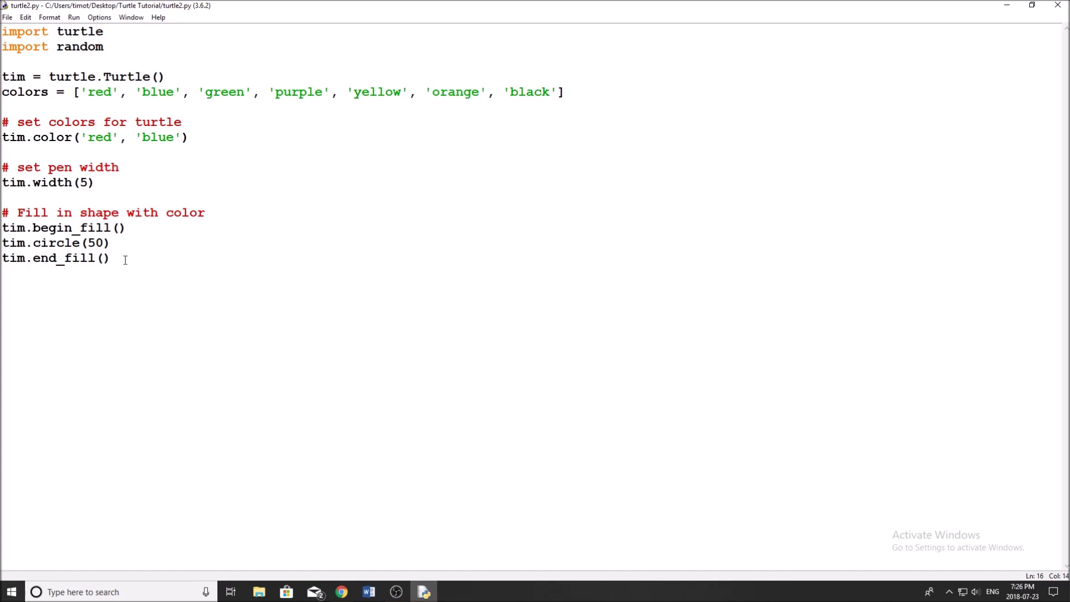
Step: Explain the end fill and circle(50) lines, then run the script to draw the circle
{"action": "left_click_drag", "start_coordinate": [114, 259], "coordinate": [2, 259]}
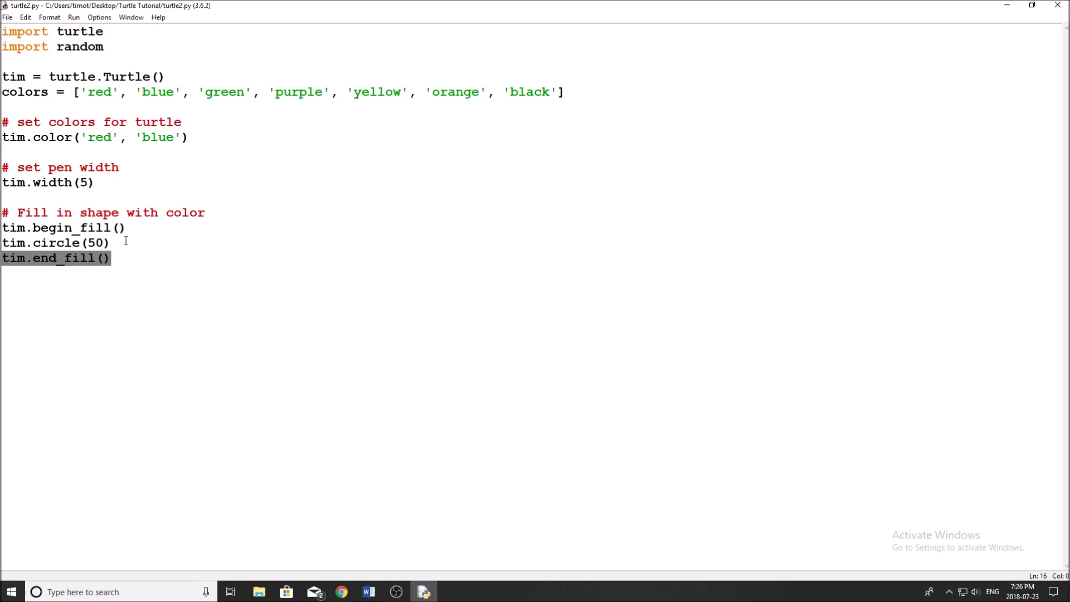
{"action": "left_click_drag", "start_coordinate": [110, 243], "coordinate": [1, 243]}
{"action": "left_click", "coordinate": [85, 243]}
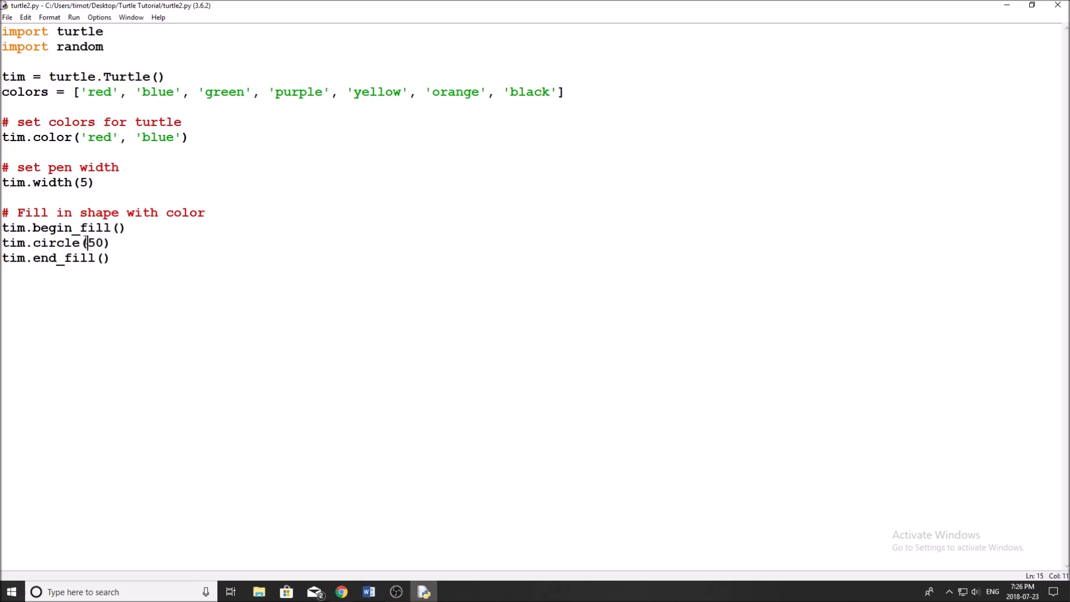
{"action": "left_click_drag", "start_coordinate": [80, 242], "coordinate": [111, 243]}
{"action": "left_click", "coordinate": [117, 246]}
{"action": "left_click_drag", "start_coordinate": [105, 243], "coordinate": [88, 243]}
{"action": "left_click", "coordinate": [121, 256]}
{"action": "left_click_drag", "start_coordinate": [81, 242], "coordinate": [34, 242]}
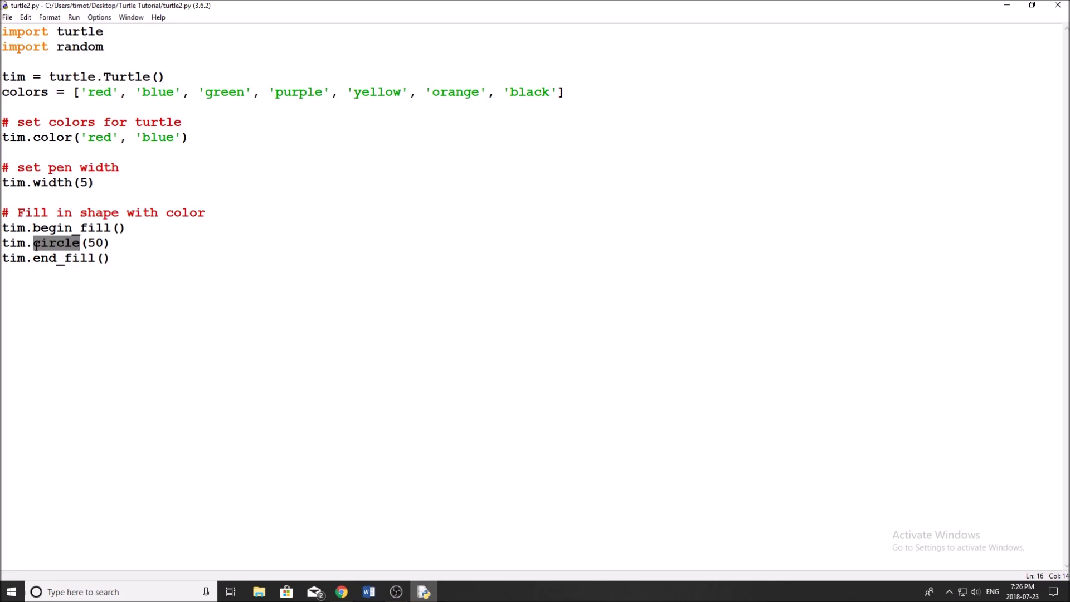
{"action": "left_click", "coordinate": [115, 243]}
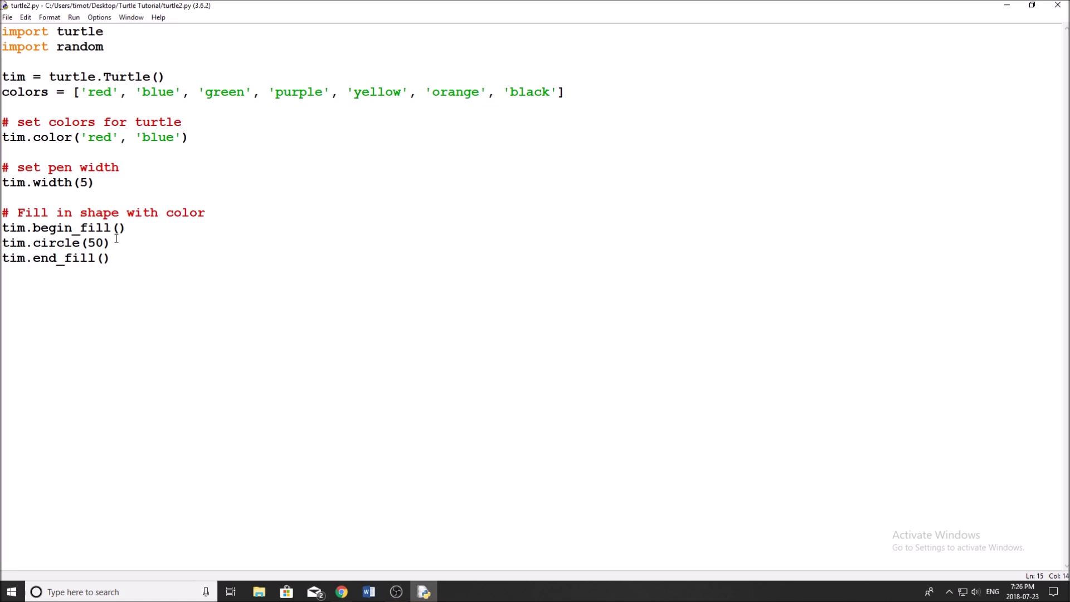
{"action": "key", "text": "F5"}
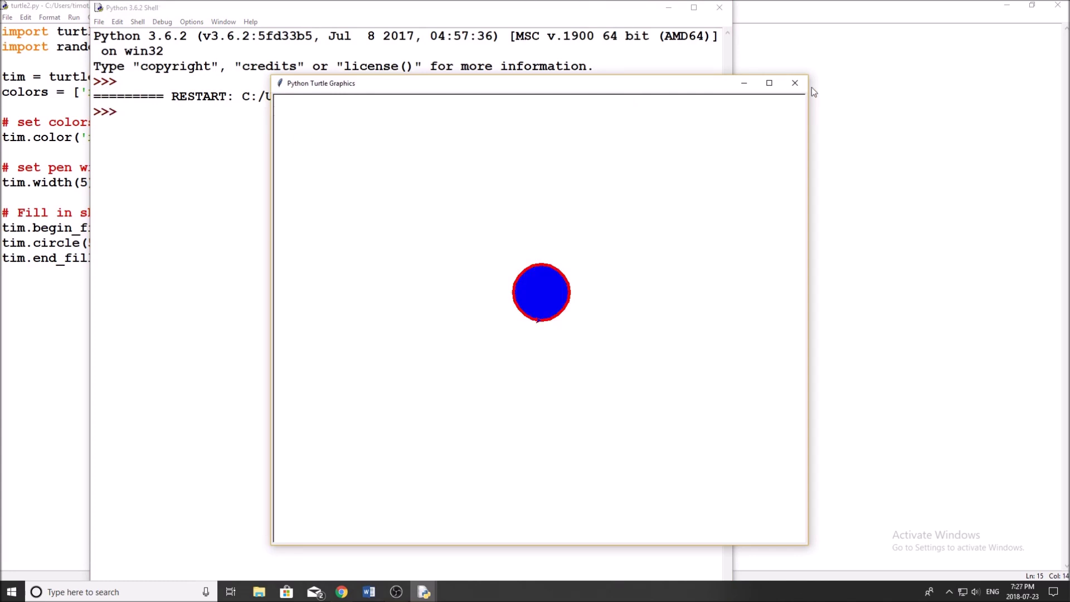
Step: Close the turtle and shell windows and start a new line below the fill code
{"action": "left_click", "coordinate": [795, 83]}
{"action": "left_click", "coordinate": [725, 9]}
{"action": "left_click", "coordinate": [142, 307]}
{"action": "key", "text": "Return"}
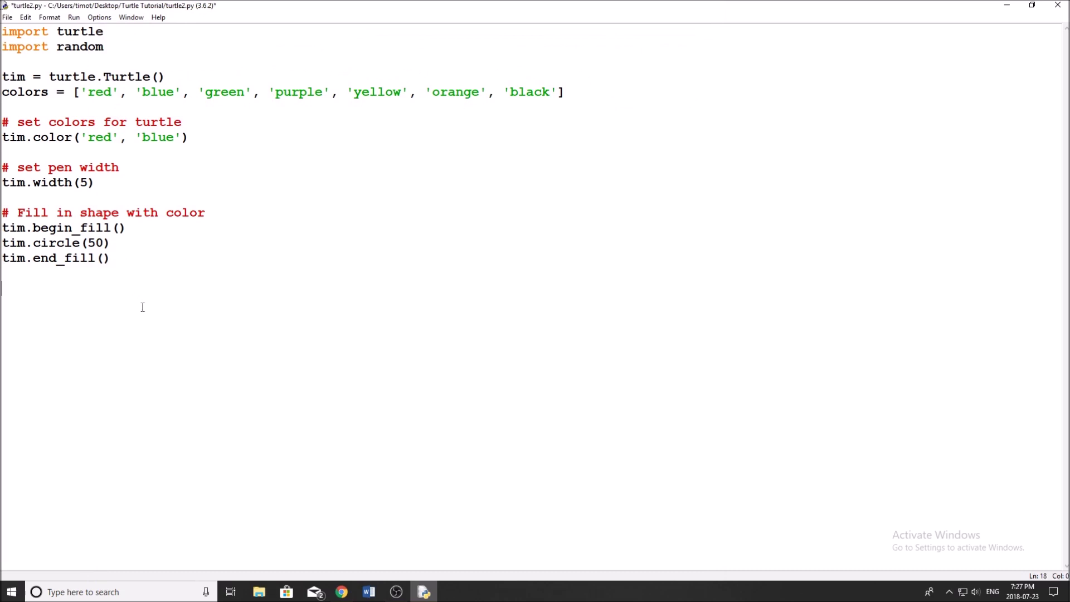
{"action": "type", "text": "tim.penup"}
{"action": "type", "text": "()"}
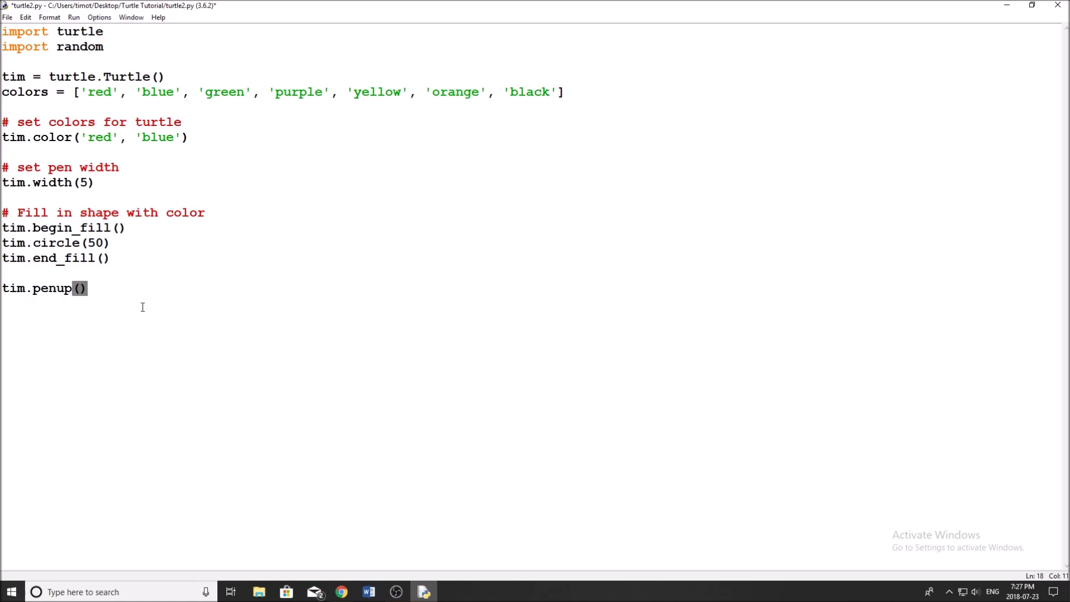
Step: Add tim.penup(), tim.forward(150) and tim.pendown() lines after the fill block
{"action": "key", "text": "Return"}
{"action": "type", "text": "tim."}
{"action": "type", "text": "forward()"}
{"action": "key", "text": "Left"}
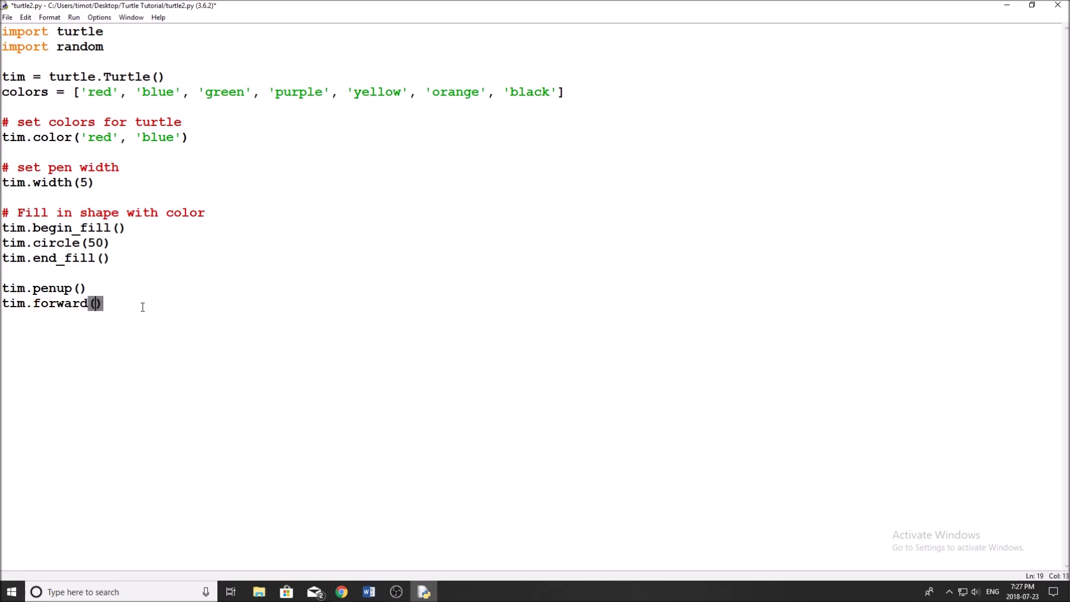
{"action": "type", "text": "150"}
{"action": "key", "text": "Right"}
{"action": "key", "text": "Return"}
{"action": "type", "text": "tim.pendown()"}
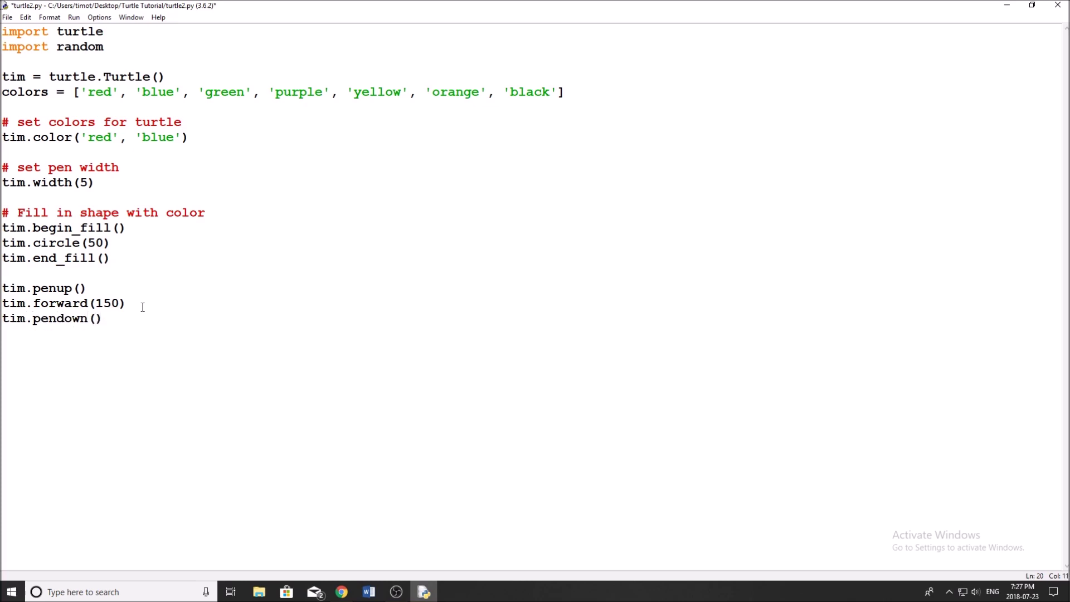
{"action": "key", "text": "Return"}
{"action": "key", "text": "Return"}
{"action": "type", "text": "tim.color"}
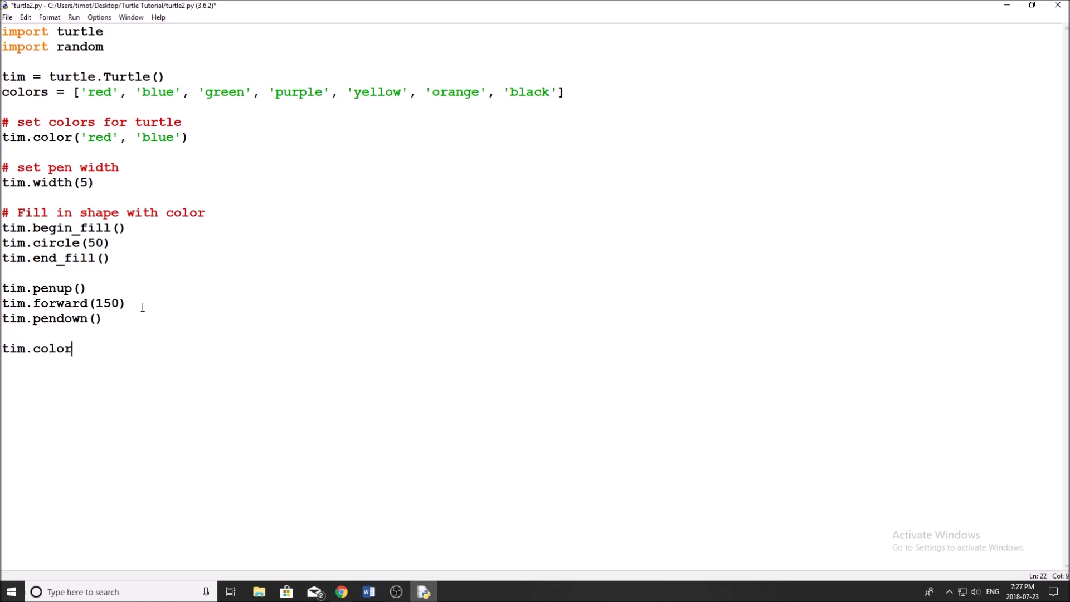
{"action": "type", "text": "()"}
Step: Add tim.color('yellow', 'black'), save the script, and start a new line
{"action": "key", "text": "Left"}
{"action": "type", "text": "''"}
{"action": "key", "text": "Left"}
{"action": "type", "text": "yellow"}
{"action": "key", "text": "Right"}
{"action": "type", "text": ", "}
{"action": "type", "text": "''"}
{"action": "key", "text": "Left"}
{"action": "type", "text": "black"}
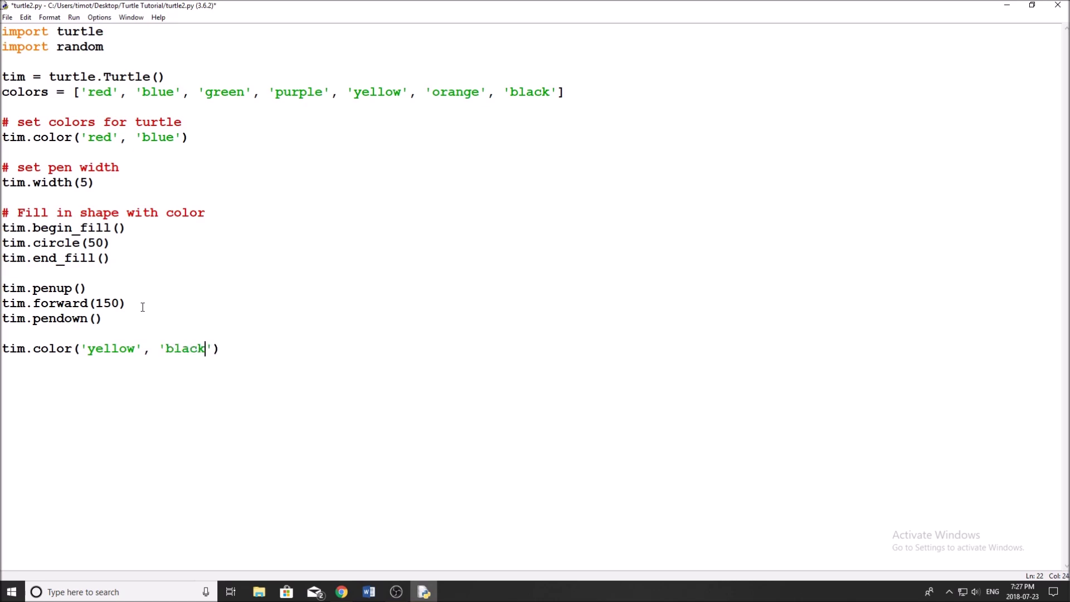
{"action": "key", "text": "ctrl+s"}
{"action": "left_click", "coordinate": [237, 350]}
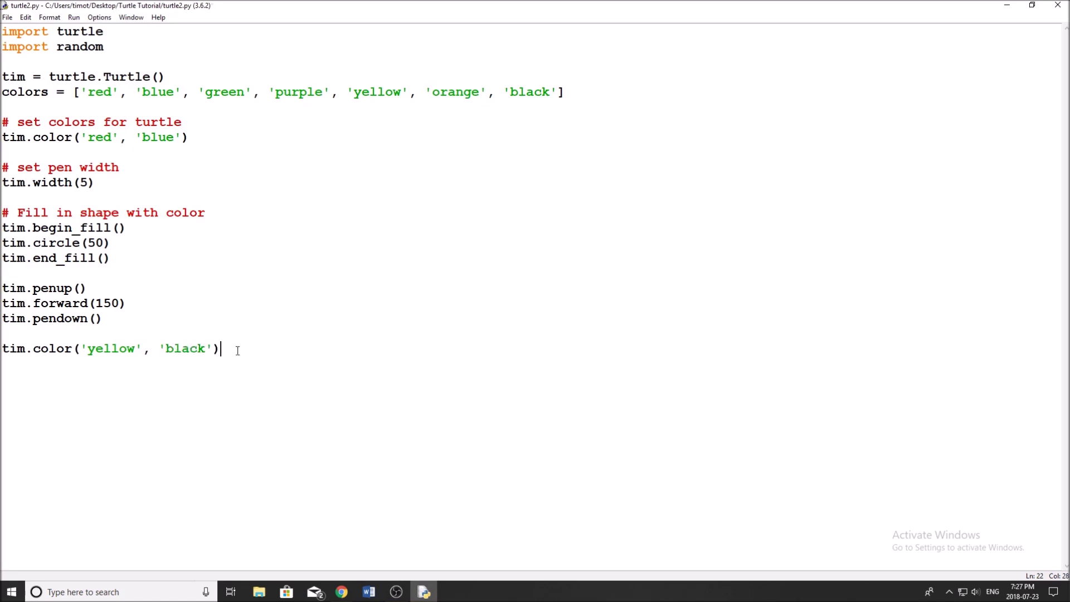
{"action": "key", "text": "Return"}
{"action": "key", "text": "Return"}
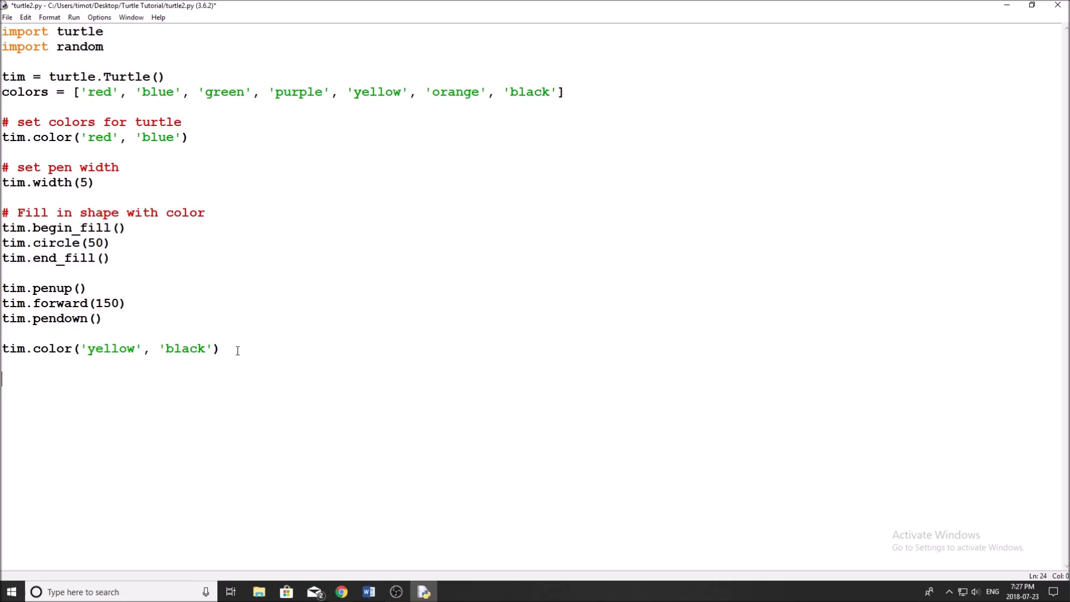
{"action": "type", "text": "for "}
{"action": "type", "text": "x i"}
{"action": "type", "text": "n range("}
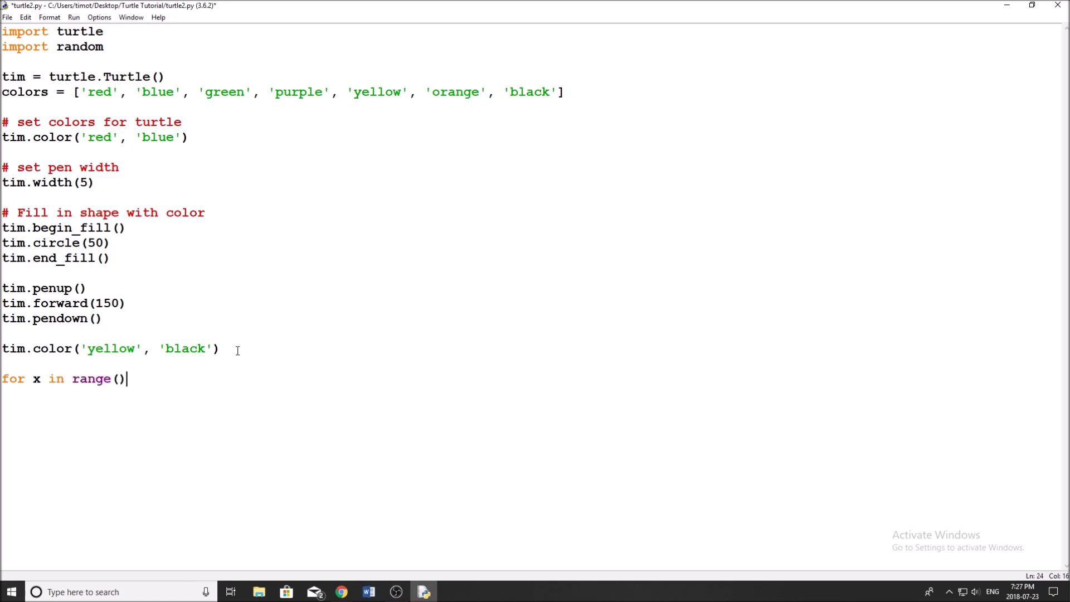
{"action": "type", "text": "4)"}
Step: Write a for x in range(4) loop with tim.forward(100) and tim.right(90), and save
{"action": "key", "text": "Return"}
{"action": "type", "text": "tim.forw"}
{"action": "type", "text": "ard()"}
{"action": "key", "text": "Left"}
{"action": "type", "text": "100"}
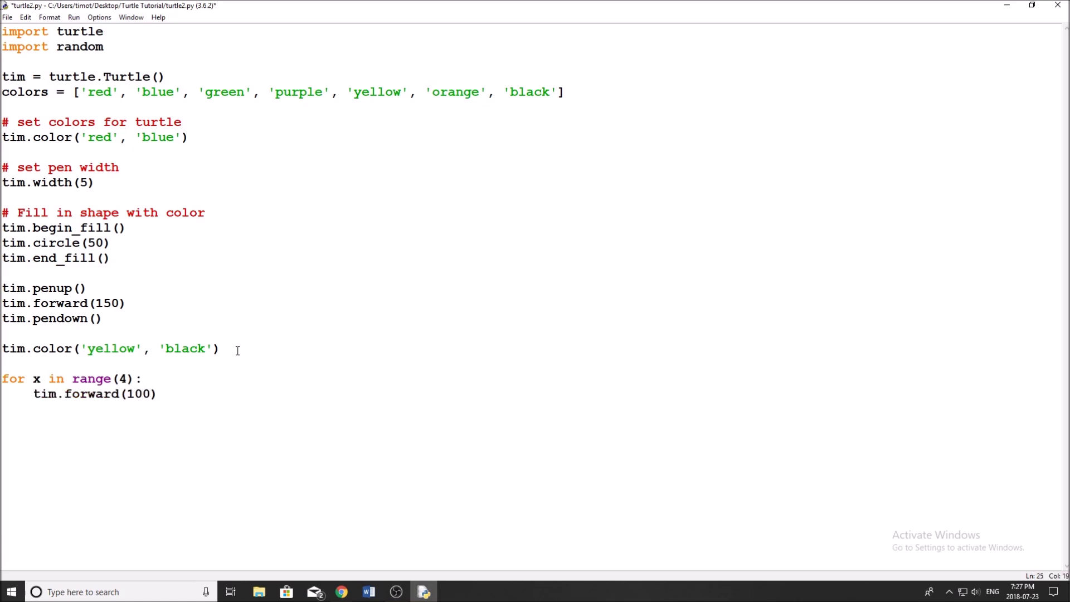
{"action": "type", "text": "tim."}
{"action": "type", "text": "rg"}
{"action": "key", "text": "BackSpace"}
{"action": "type", "text": "ight()"}
{"action": "key", "text": "Left"}
{"action": "type", "text": "90"}
{"action": "key", "text": "ctrl+s"}
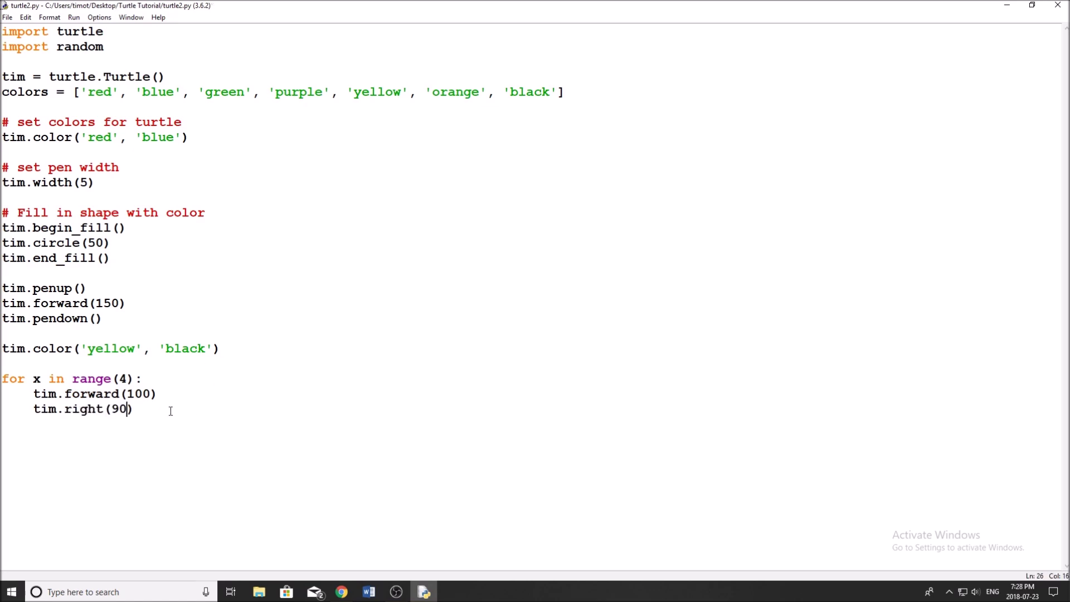
Step: Wrap the square loop in tim.begin_fill() and tim.end_fill(), save, and run the script
{"action": "left_click_drag", "start_coordinate": [156, 412], "coordinate": [2, 393]}
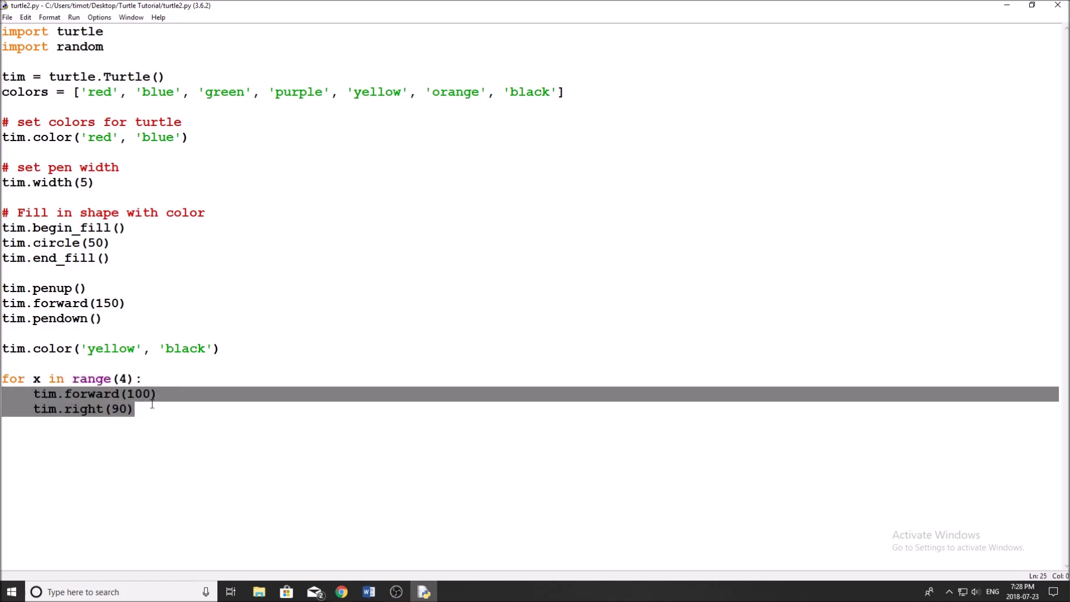
{"action": "left_click", "coordinate": [178, 405]}
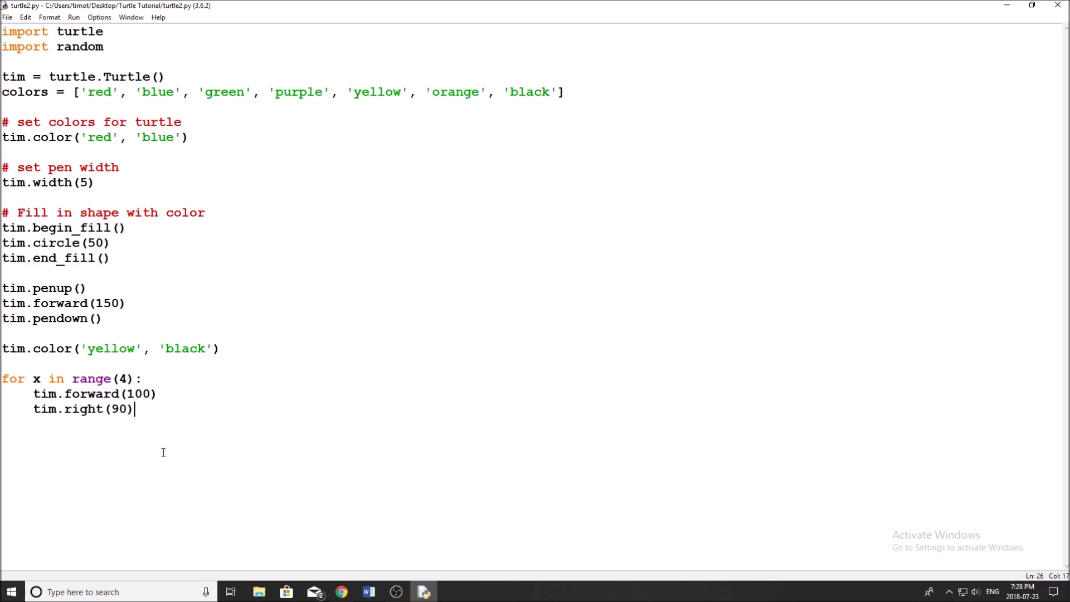
{"action": "left_click", "coordinate": [2, 364]}
{"action": "key", "text": "Return"}
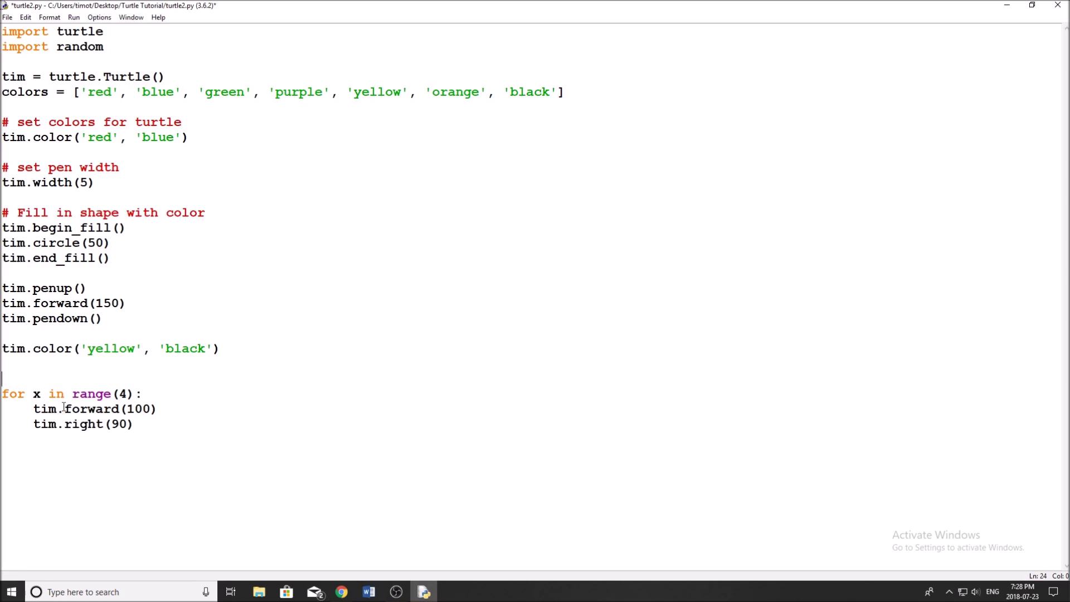
{"action": "type", "text": "tim"}
{"action": "type", "text": ".beg"}
{"action": "type", "text": "in_fill"}
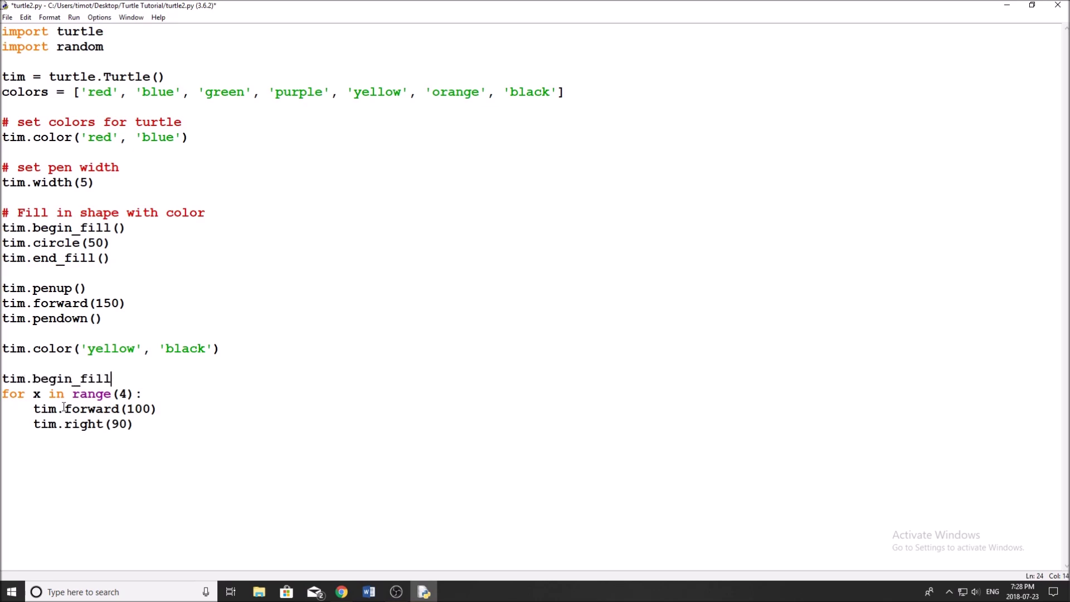
{"action": "type", "text": "()"}
{"action": "left_click", "coordinate": [38, 442]}
{"action": "key", "text": "Return"}
{"action": "type", "text": "tim.end_fi"}
{"action": "type", "text": "ll()"}
{"action": "key", "text": "ctrl+s"}
{"action": "key", "text": "Return"}
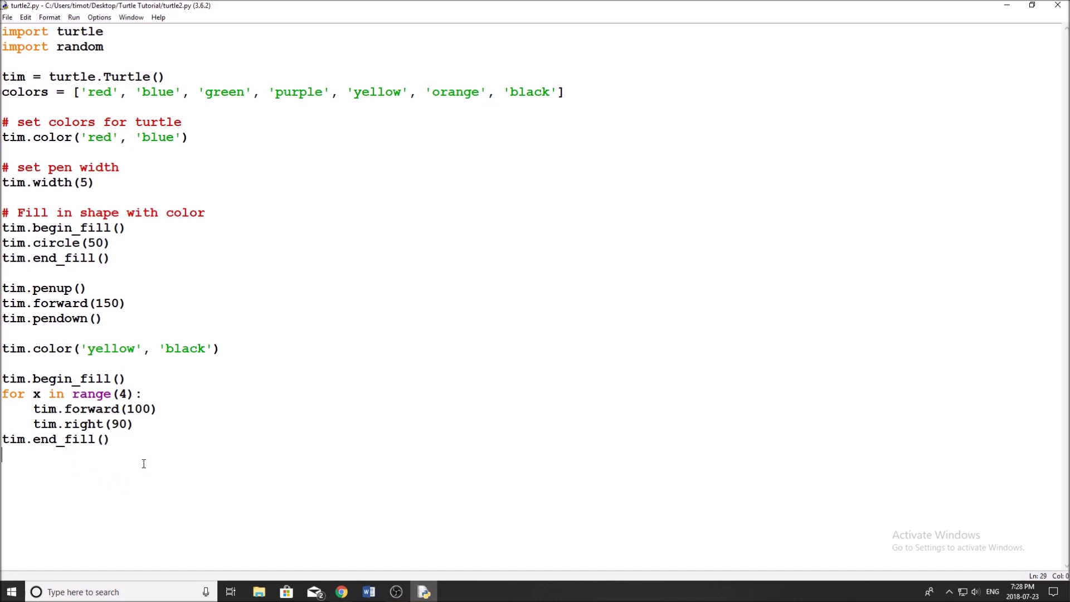
{"action": "key", "text": "F5"}
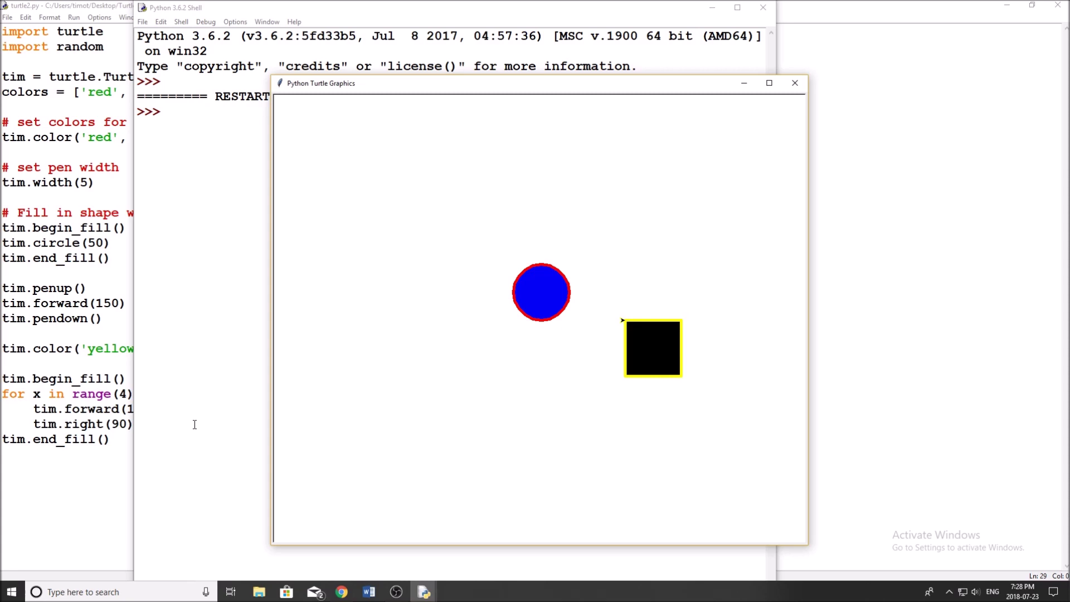
{"action": "left_click", "coordinate": [795, 83]}
{"action": "left_click", "coordinate": [763, 8]}
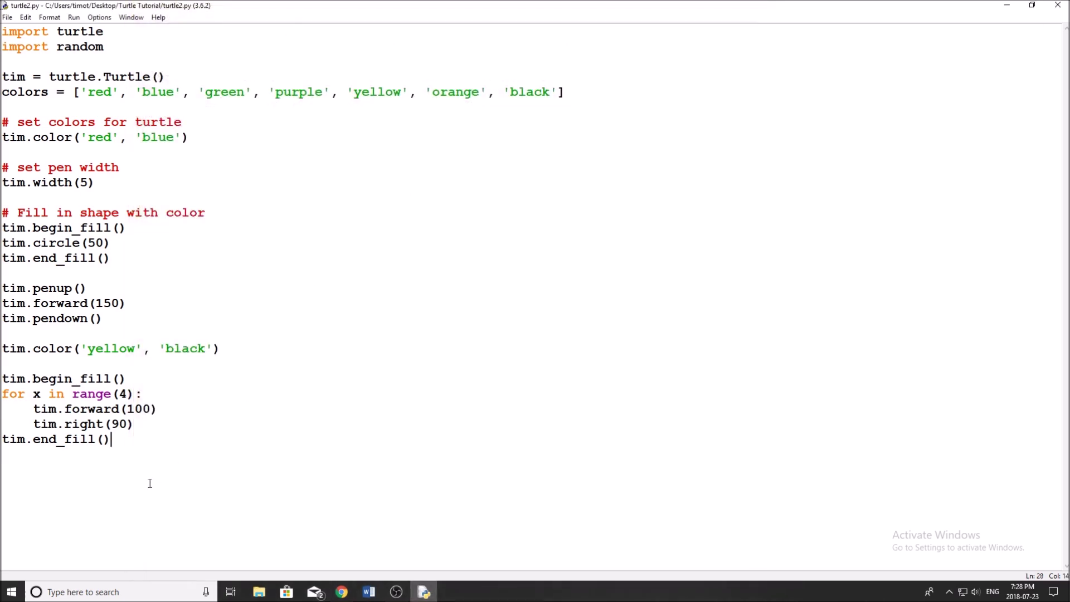
Step: Add tim.set_pos() below the square's end_fill, save, and run the script to test it
{"action": "key", "text": "Return"}
{"action": "key", "text": "Return"}
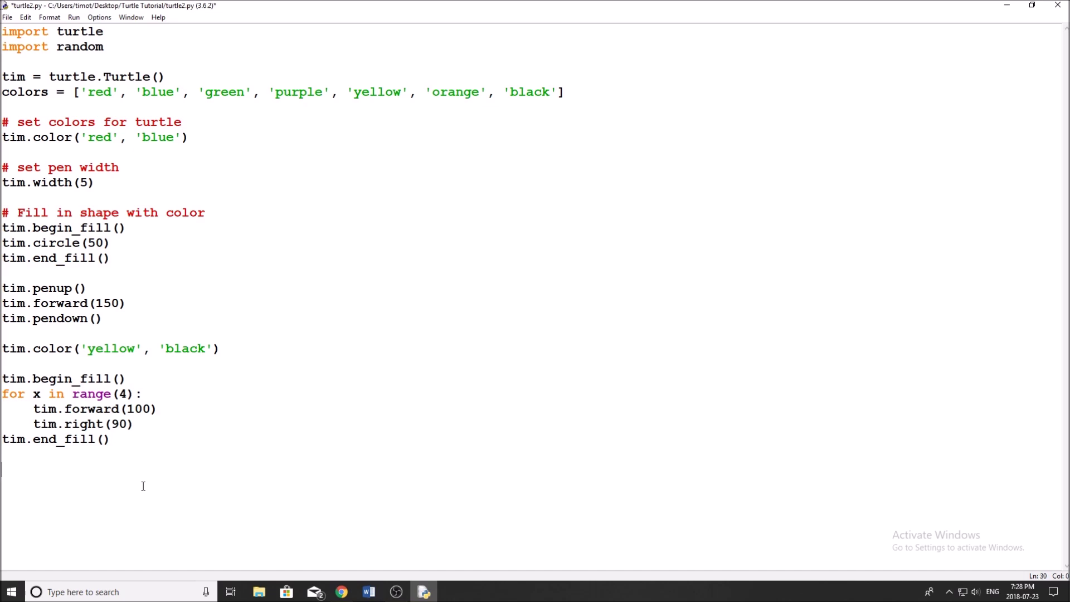
{"action": "type", "text": "tim.set_"}
{"action": "type", "text": "pos()"}
{"action": "key", "text": "BackSpace"}
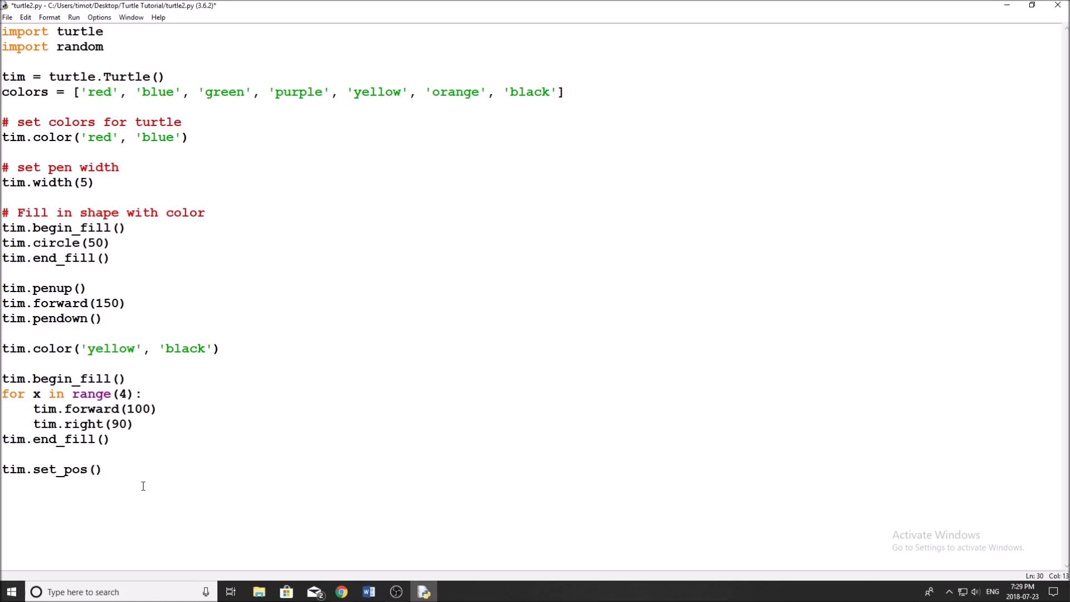
{"action": "key", "text": "ctrl+s"}
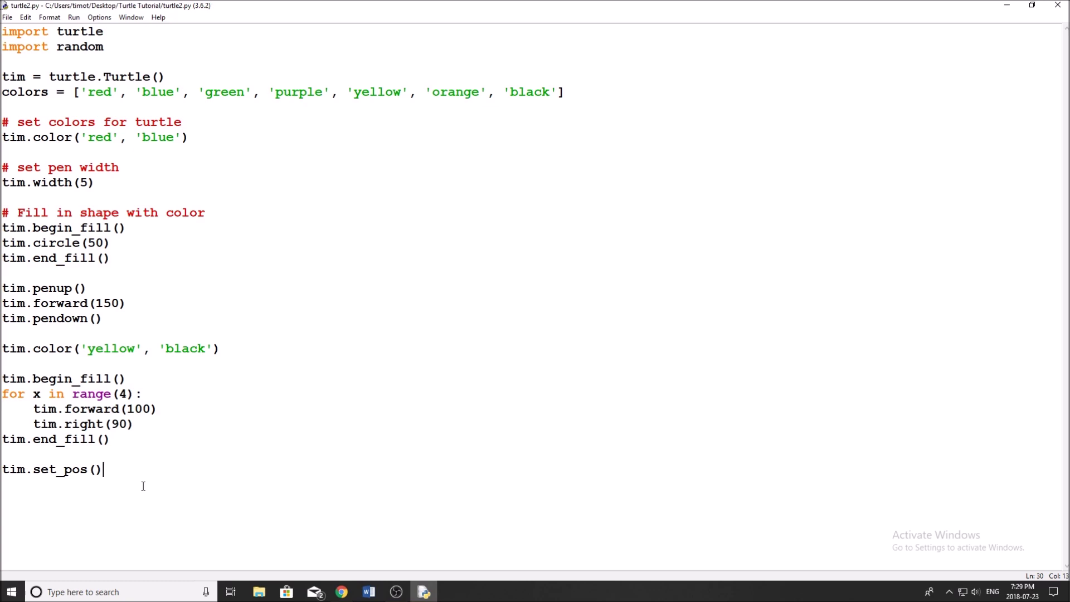
{"action": "key", "text": "F5"}
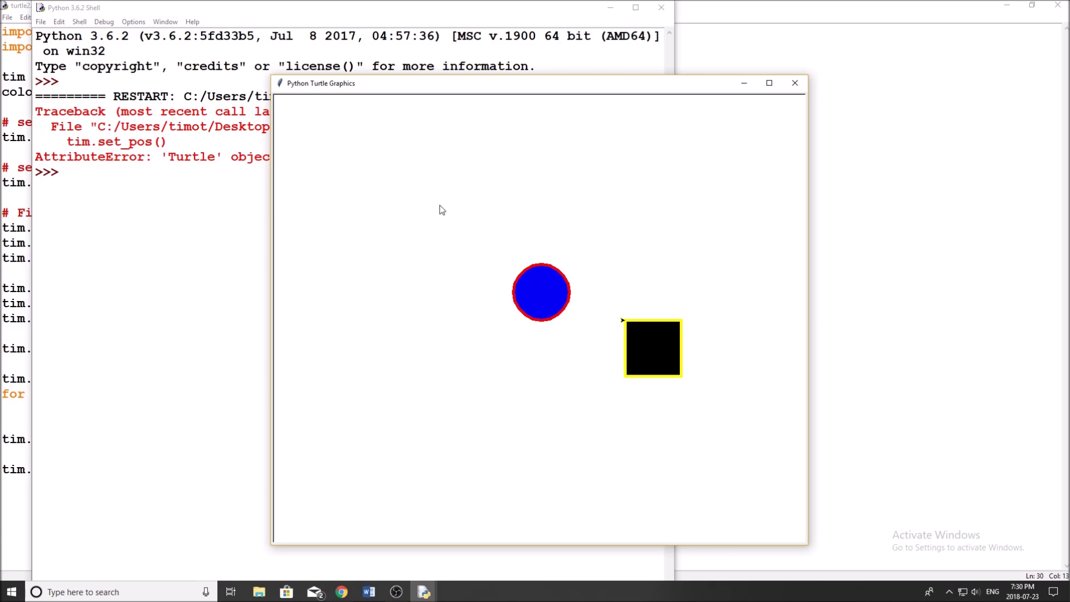
{"action": "left_click", "coordinate": [795, 82]}
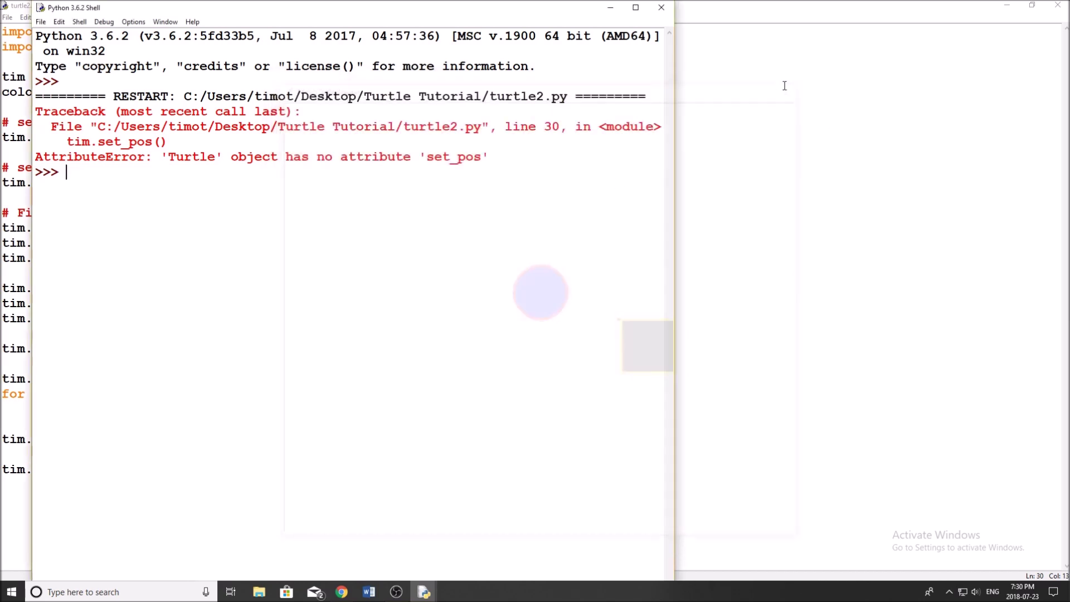
{"action": "left_click", "coordinate": [660, 7]}
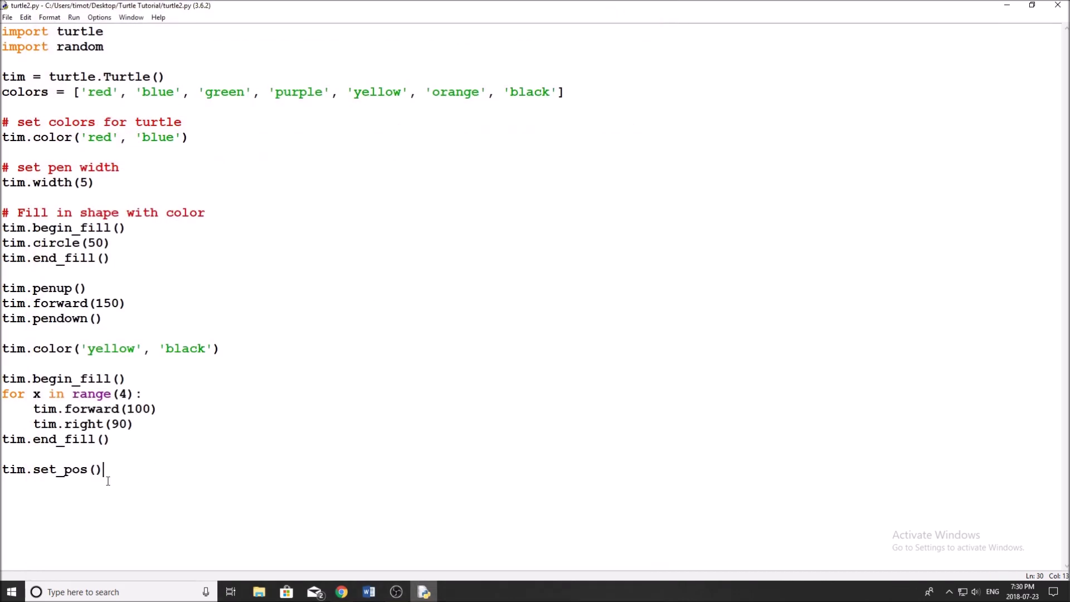
Step: Clear the -200, -150 arguments from tim.set_pos() and add a blank line above it
{"action": "key", "text": "Left"}
{"action": "type", "text": "-"}
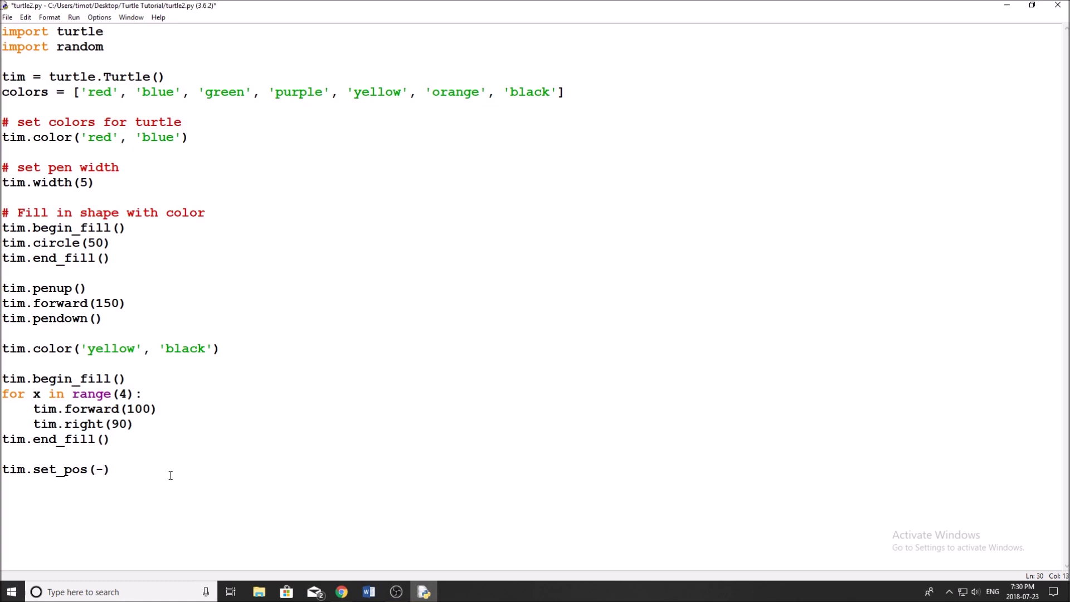
{"action": "type", "text": "200"}
{"action": "type", "text": ","}
{"action": "type", "text": " -15"}
{"action": "type", "text": "0"}
{"action": "key", "text": "BackSpace"}
{"action": "key", "text": "BackSpace"}
{"action": "key", "text": "BackSpace"}
{"action": "key", "text": "BackSpace"}
{"action": "key", "text": "BackSpace"}
{"action": "key", "text": "BackSpace"}
{"action": "key", "text": "BackSpace"}
{"action": "key", "text": "BackSpace"}
{"action": "key", "text": "BackSpace"}
{"action": "key", "text": "BackSpace"}
{"action": "key", "text": "Up"}
{"action": "type", "text": "\\"}
{"action": "key", "text": "Return"}
{"action": "key", "text": "BackSpace"}
{"action": "key", "text": "BackSpace"}
Step: Create a for x in range(5): loop and indent tim.set_pos() under it
{"action": "key", "text": "Return"}
{"action": "key", "text": "Return"}
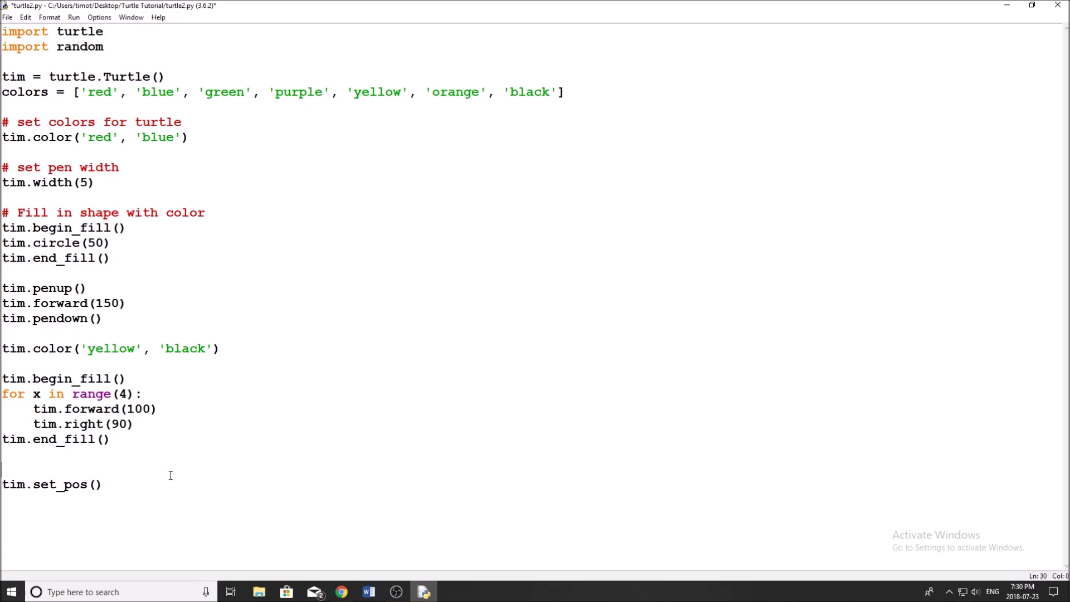
{"action": "key", "text": "Return"}
{"action": "type", "text": "for x "}
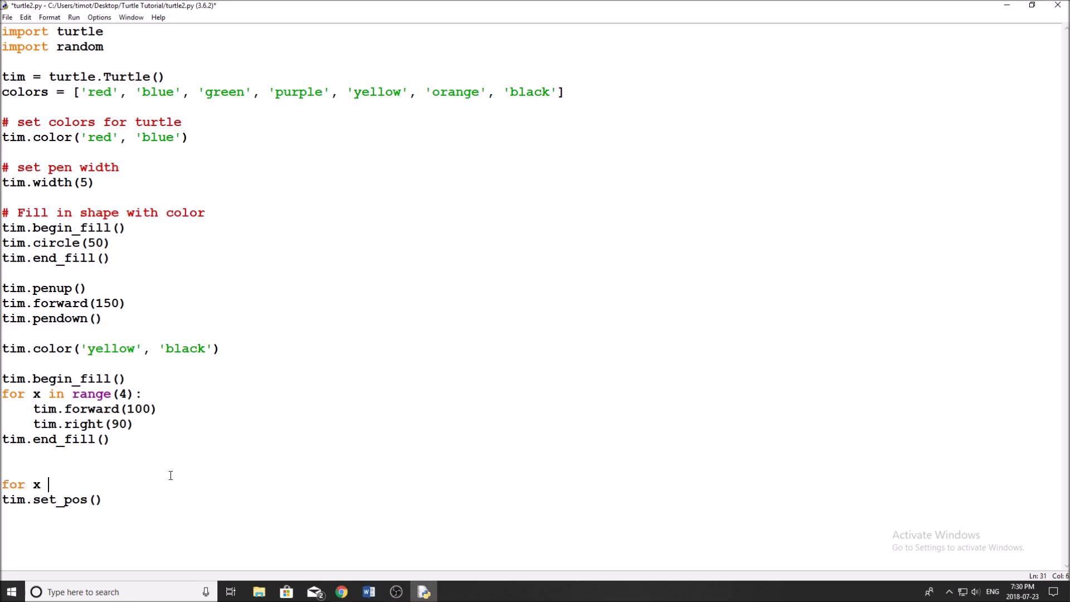
{"action": "type", "text": "in range()"}
{"action": "key", "text": "Left"}
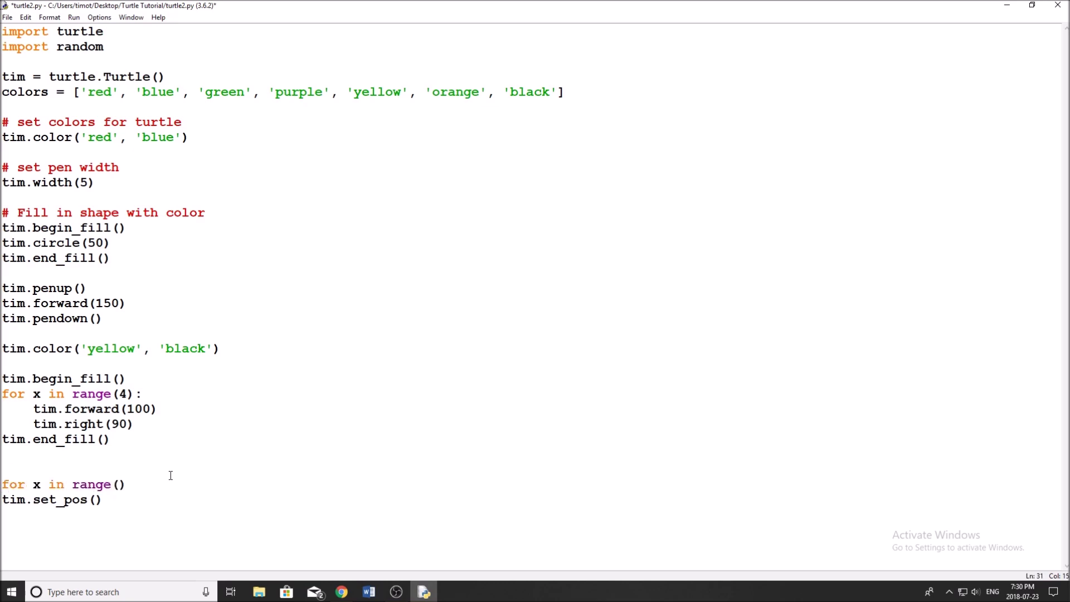
{"action": "type", "text": "5)"}
{"action": "type", "text": ":"}
{"action": "key", "text": "Return"}
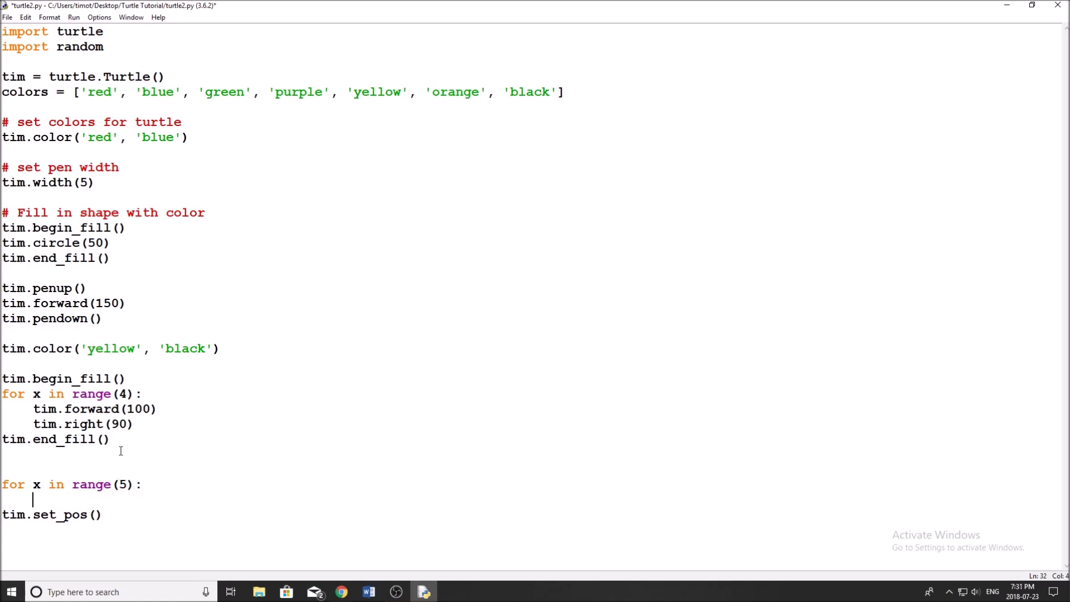
{"action": "left_click", "coordinate": [2, 515]}
{"action": "key", "text": "Tab"}
{"action": "left_click", "coordinate": [10, 499]}
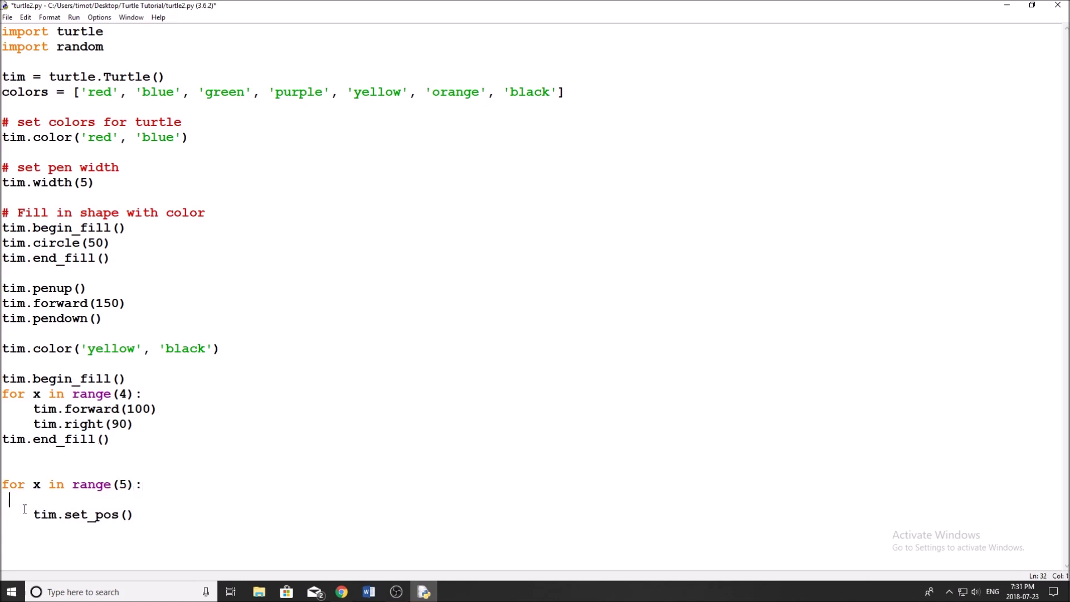
{"action": "key", "text": "BackSpace"}
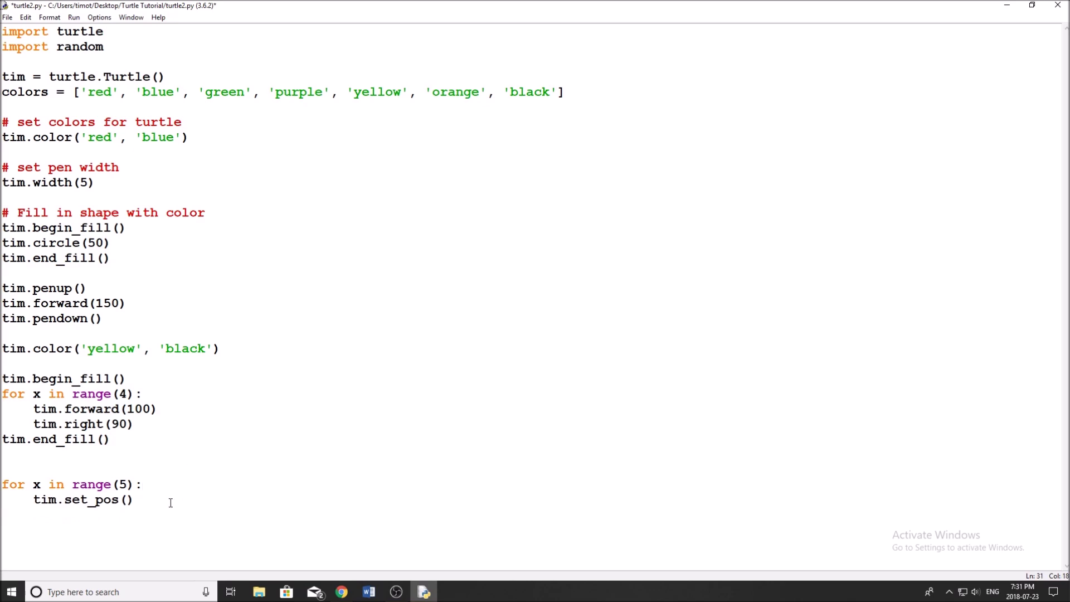
{"action": "key", "text": "Return"}
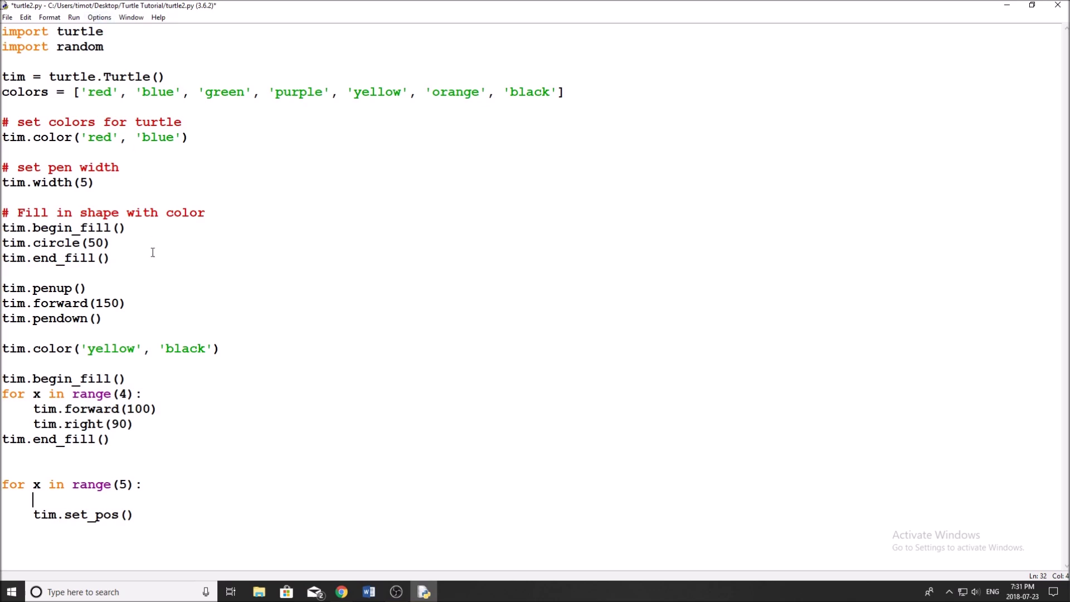
{"action": "type", "text": "rand1 = r"}
{"action": "type", "text": "ando"}
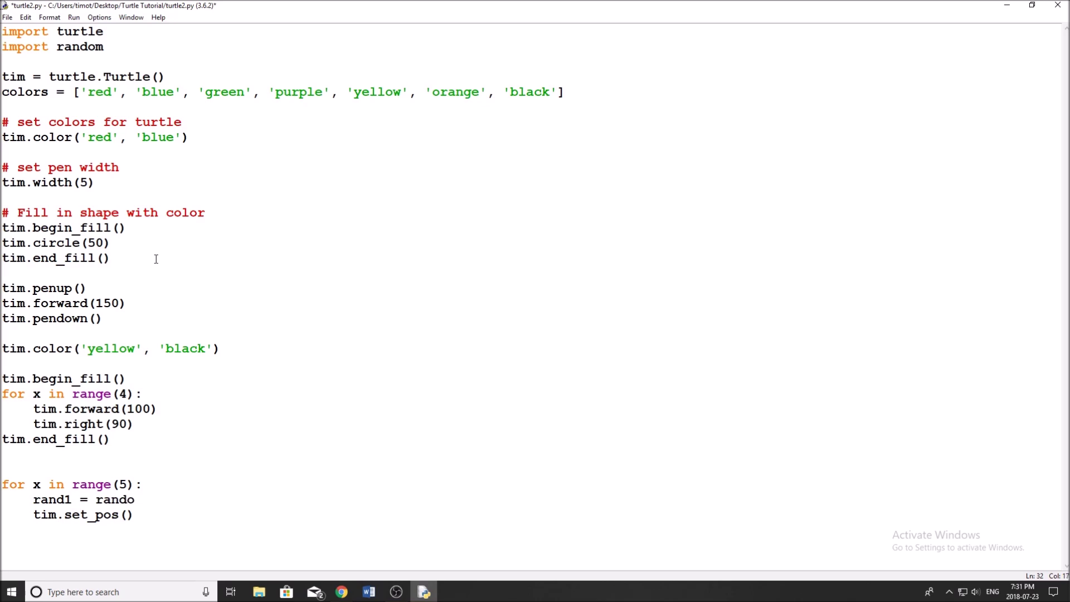
{"action": "type", "text": "m;..rand"}
{"action": "type", "text": "range()"}
Step: Set rand1 and rand2 to random.randrange(-300,300) in the loop body
{"action": "key", "text": "Left"}
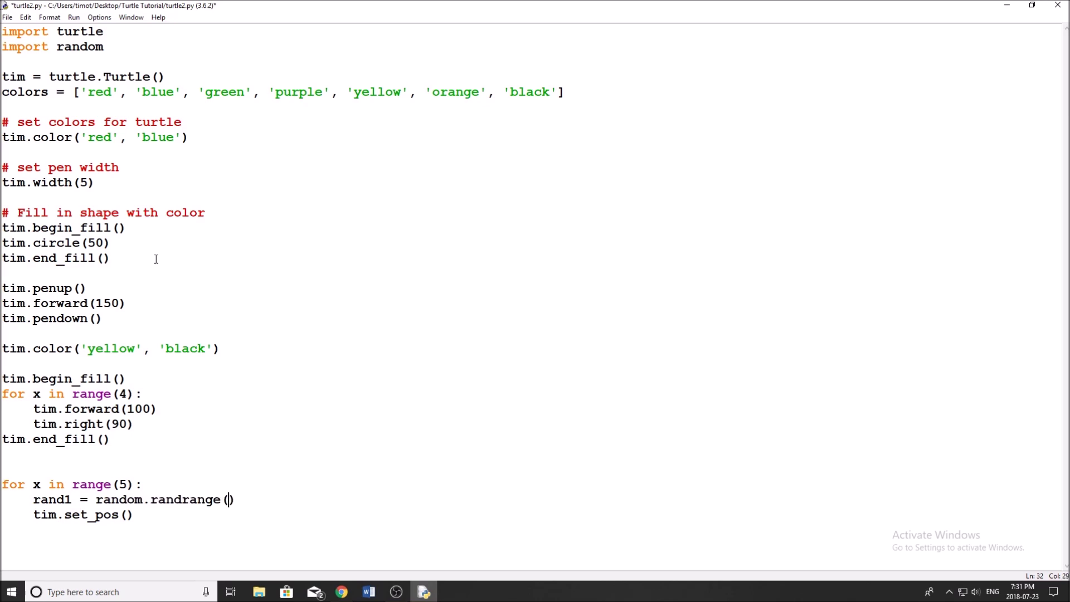
{"action": "type", "text": "-300"}
{"action": "type", "text": ",300"}
{"action": "left_click", "coordinate": [318, 499]}
{"action": "type", "text": "rand"}
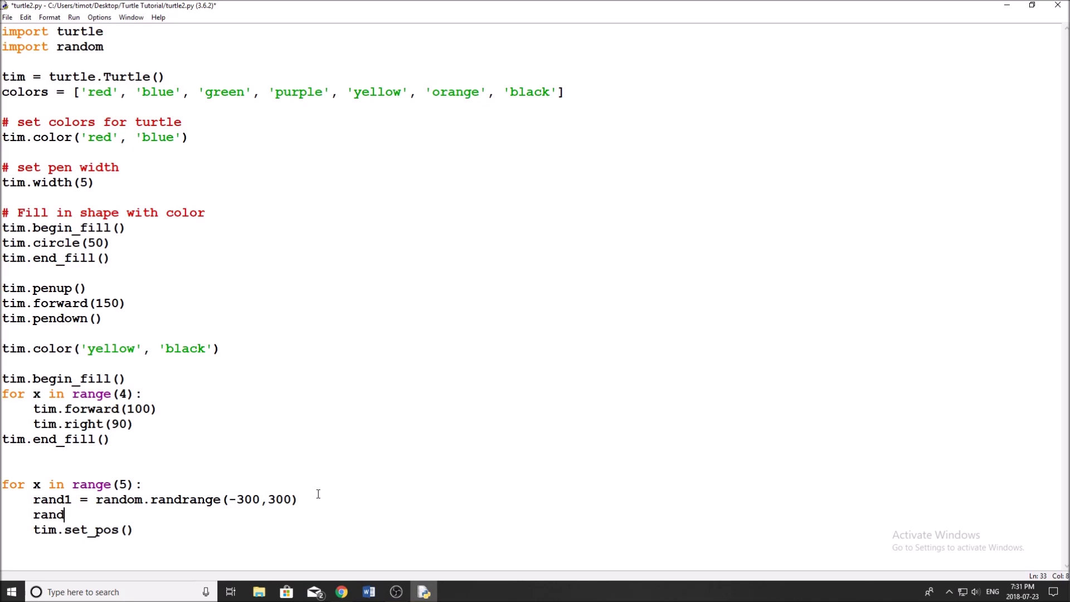
{"action": "type", "text": "2 ="}
{"action": "mouse_move", "coordinate": [298, 500]}
{"action": "left_mouse_down"}
{"action": "mouse_move", "coordinate": [128, 484]}
{"action": "mouse_move", "coordinate": [94, 499]}
{"action": "left_mouse_up"}
{"action": "key", "text": "ctrl+c"}
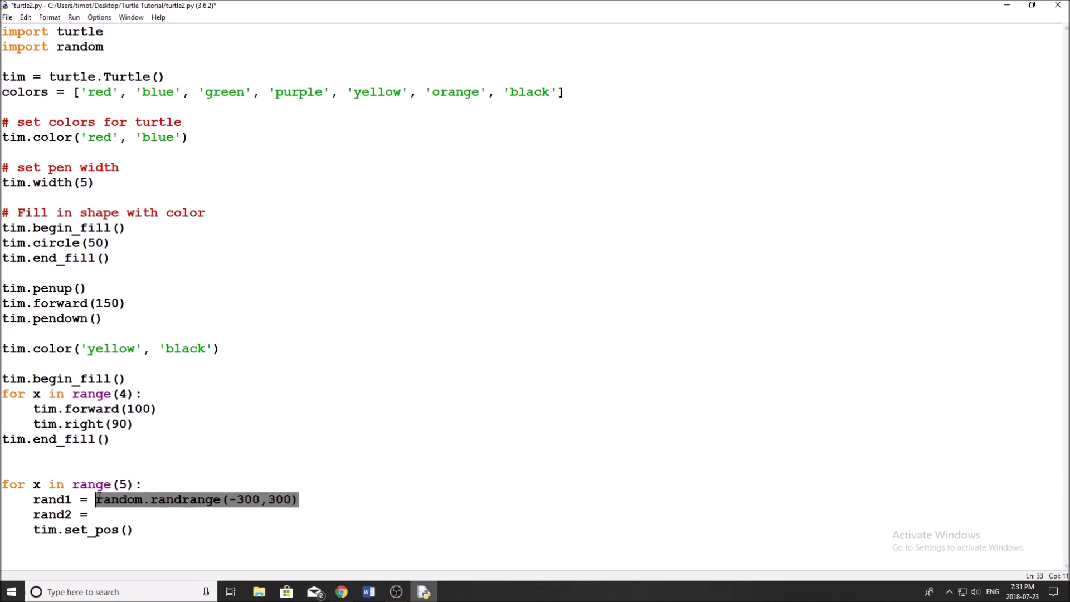
{"action": "left_click", "coordinate": [100, 514]}
{"action": "key", "text": "ctrl+v"}
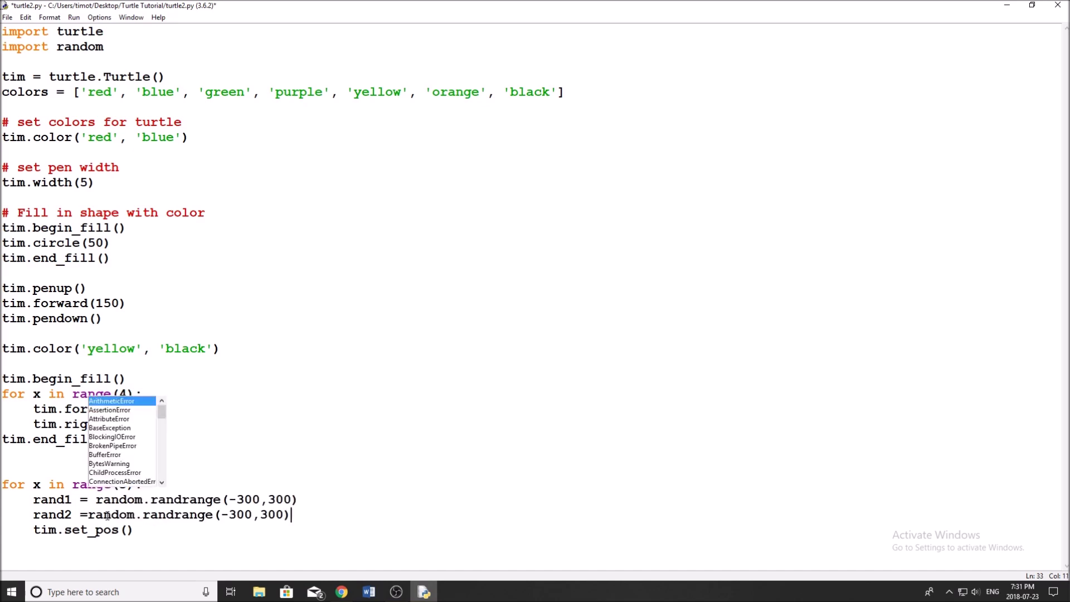
{"action": "left_click", "coordinate": [90, 515]}
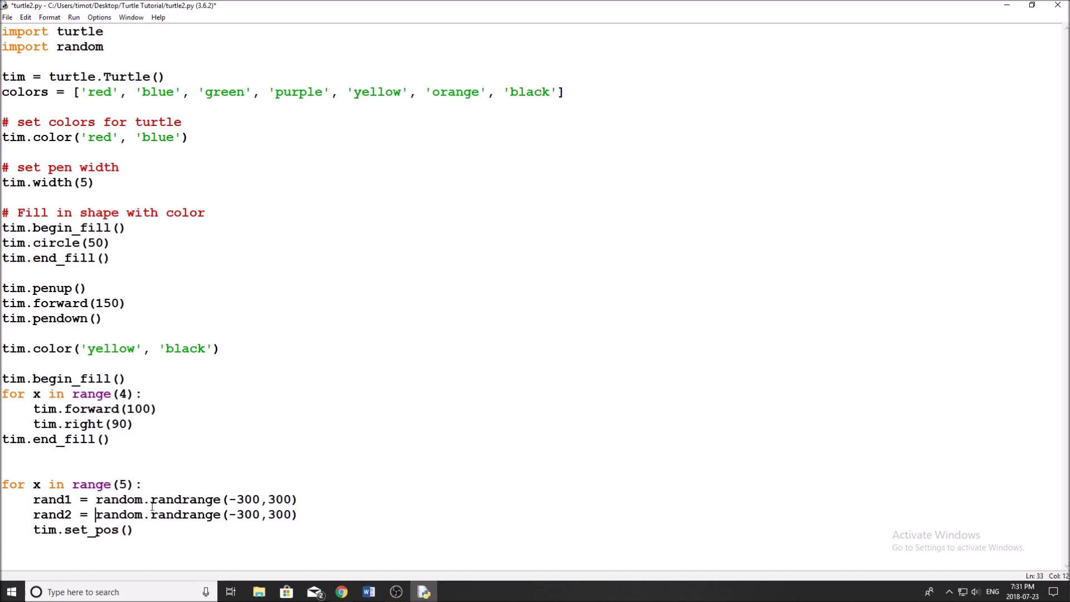
{"action": "left_click", "coordinate": [128, 530]}
{"action": "left_click", "coordinate": [300, 514]}
{"action": "key", "text": "Return"}
{"action": "type", "text": "t"}
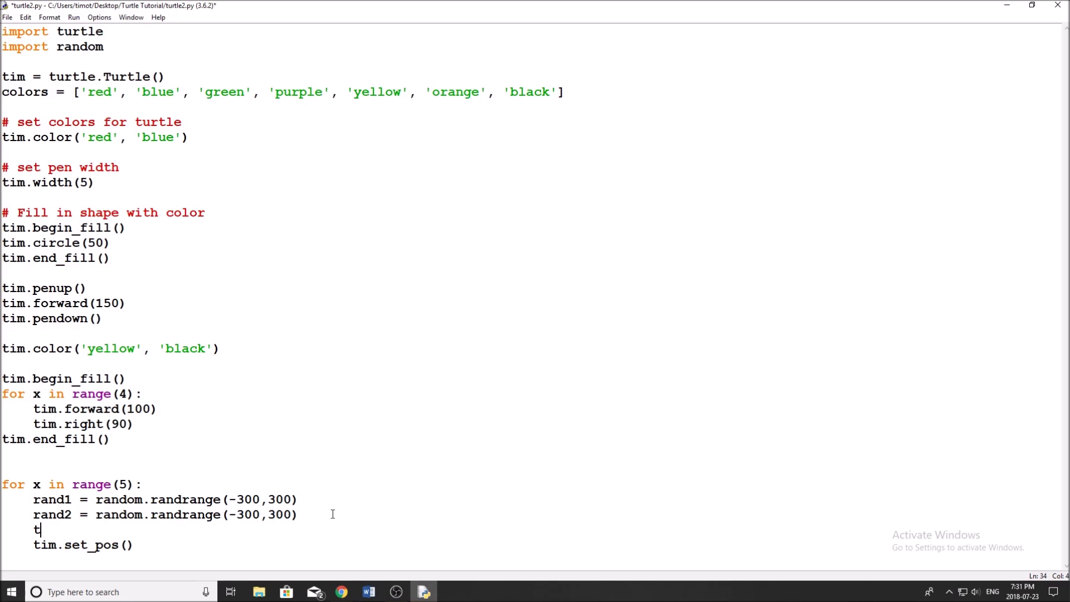
{"action": "type", "text": "im.penup"}
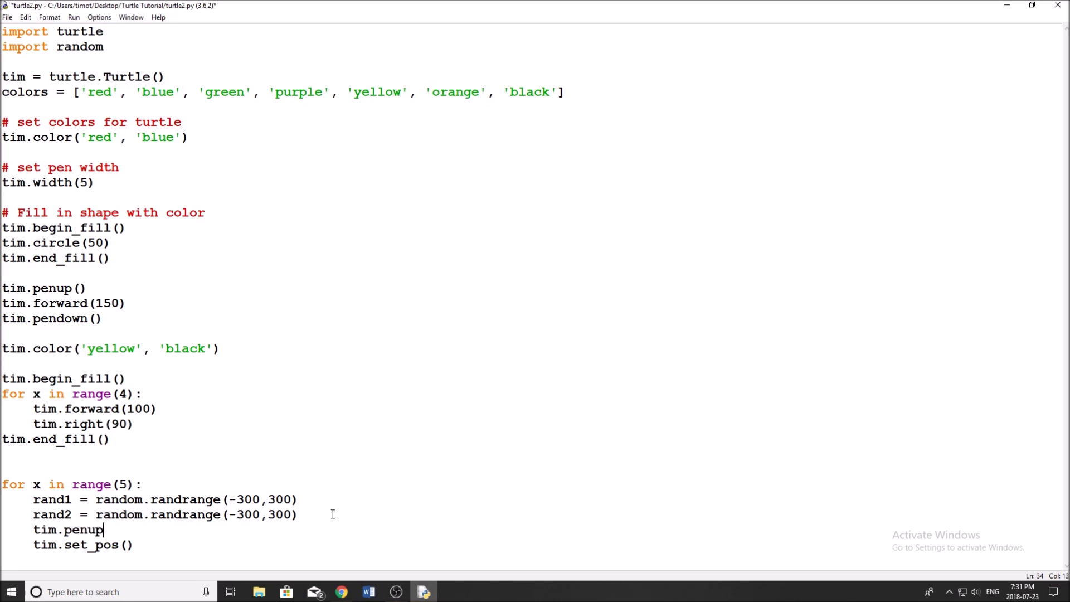
{"action": "type", "text": "()"}
Step: Add tim.penup(), tim.set_pos((rand1, rand2)) and tim.pendown() lines inside the loop
{"action": "left_click", "coordinate": [127, 545]}
{"action": "type", "text": "rand"}
{"action": "type", "text": "1, "}
{"action": "type", "text": "rand2"}
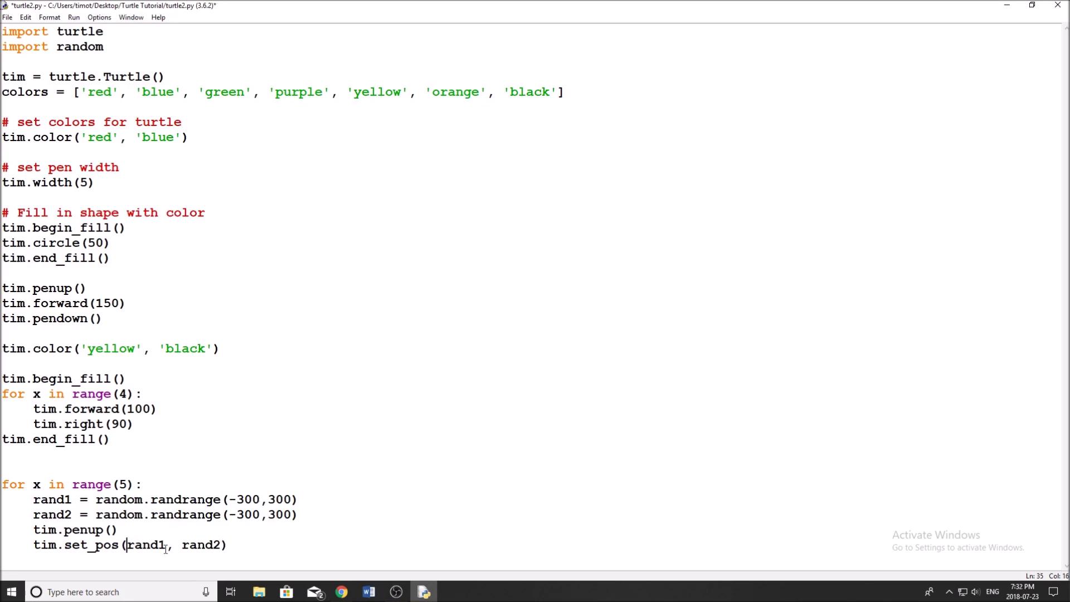
{"action": "type", "text": "("}
{"action": "left_click", "coordinate": [229, 544]}
{"action": "type", "text": ")"}
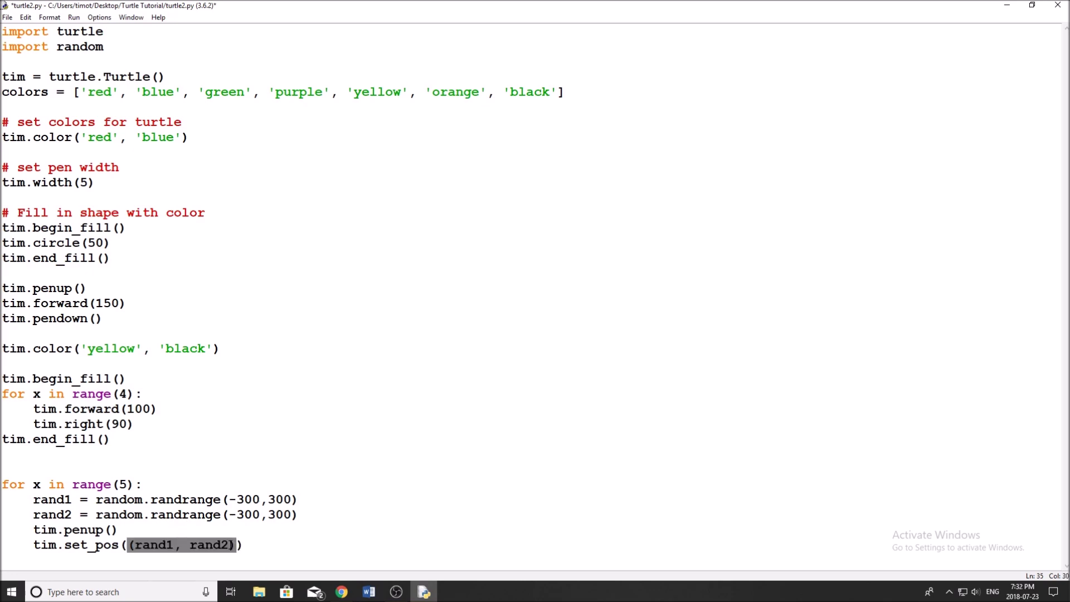
{"action": "key", "text": "Right"}
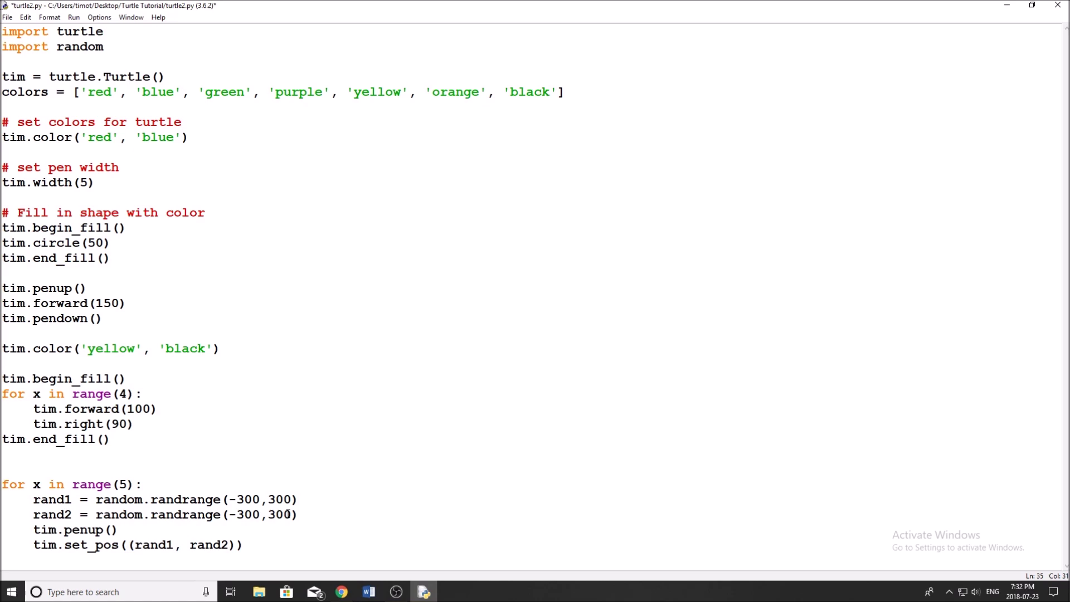
{"action": "key", "text": "Return"}
{"action": "type", "text": "tim"}
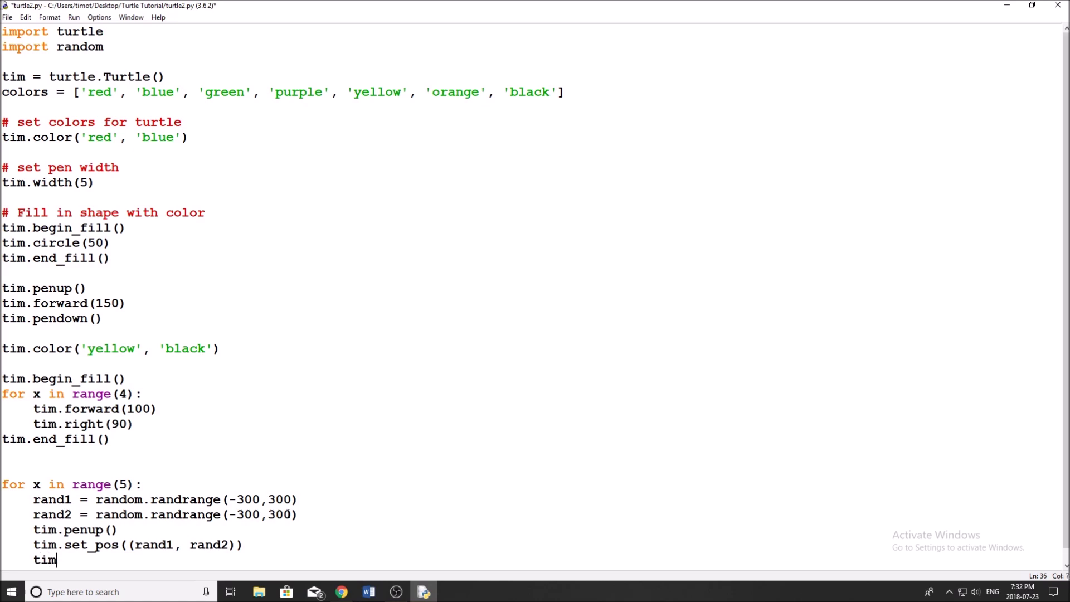
{"action": "type", "text": ".pendown()"}
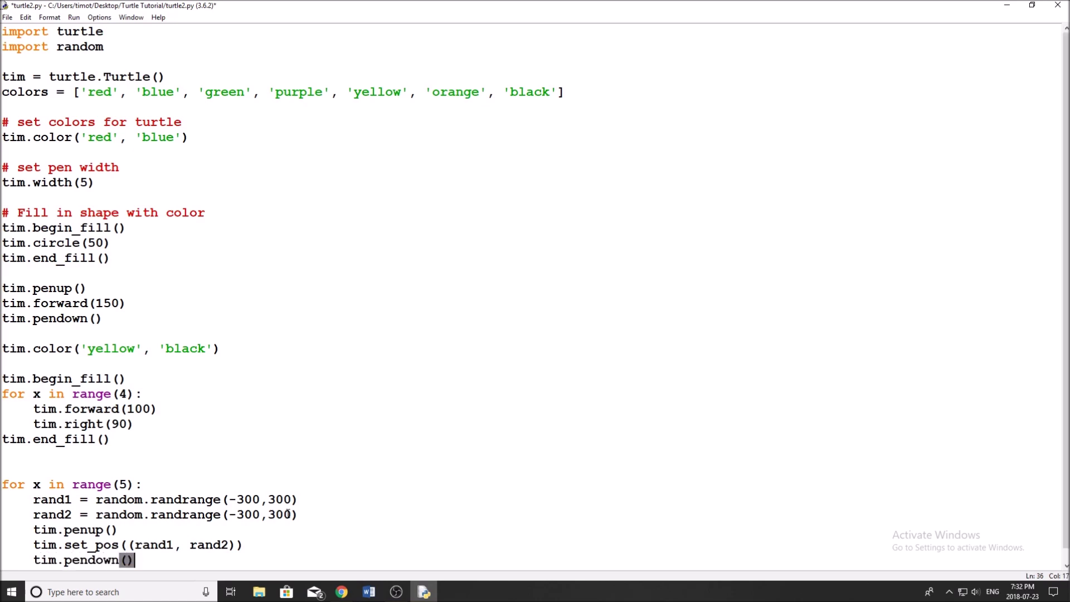
{"action": "key", "text": "Return"}
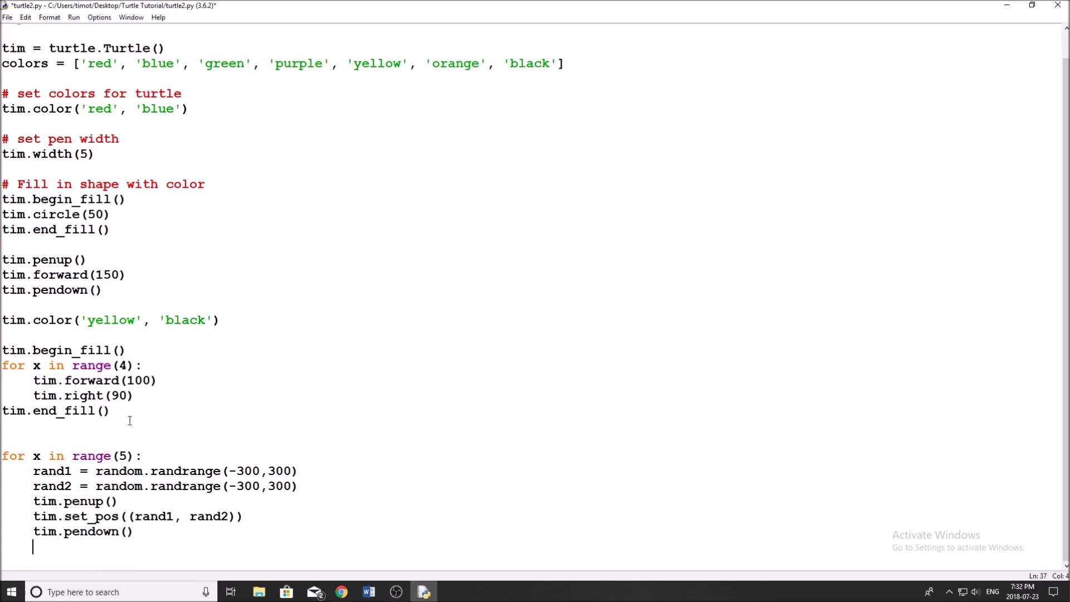
{"action": "type", "text": "tim."}
{"action": "type", "text": "beging_"}
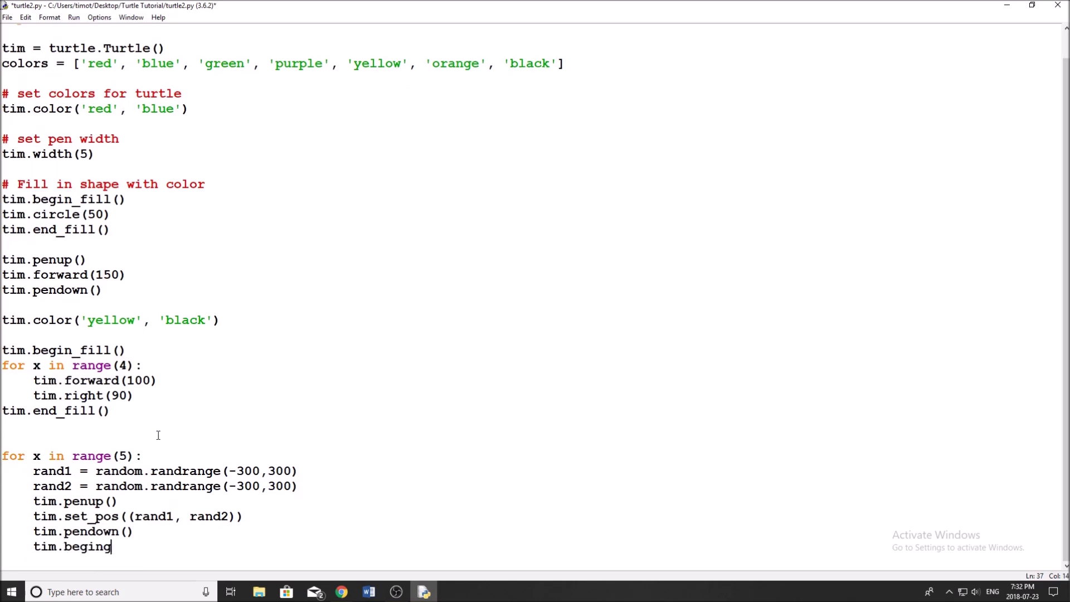
Step: Add tim.begin_fill(), tim.circle(random.randrange(0,80)) and tim.end_fill() inside the loop
{"action": "key", "text": "BackSpace"}
{"action": "key", "text": "BackSpace"}
{"action": "type", "text": "n"}
{"action": "type", "text": "_fill()"}
{"action": "key", "text": "Left"}
{"action": "key", "text": "Return"}
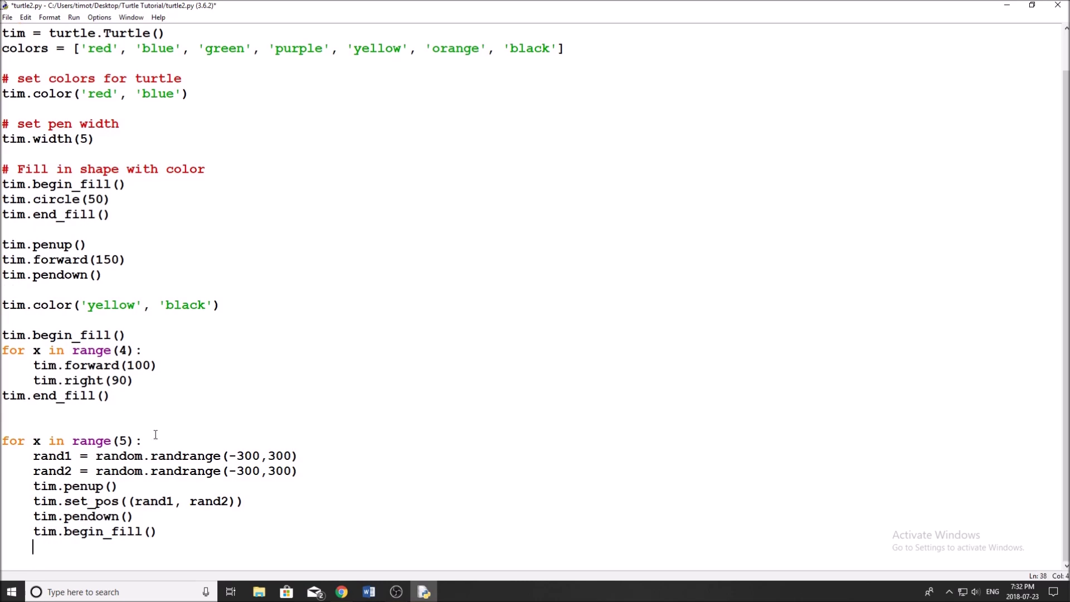
{"action": "type", "text": "tim.circle()"}
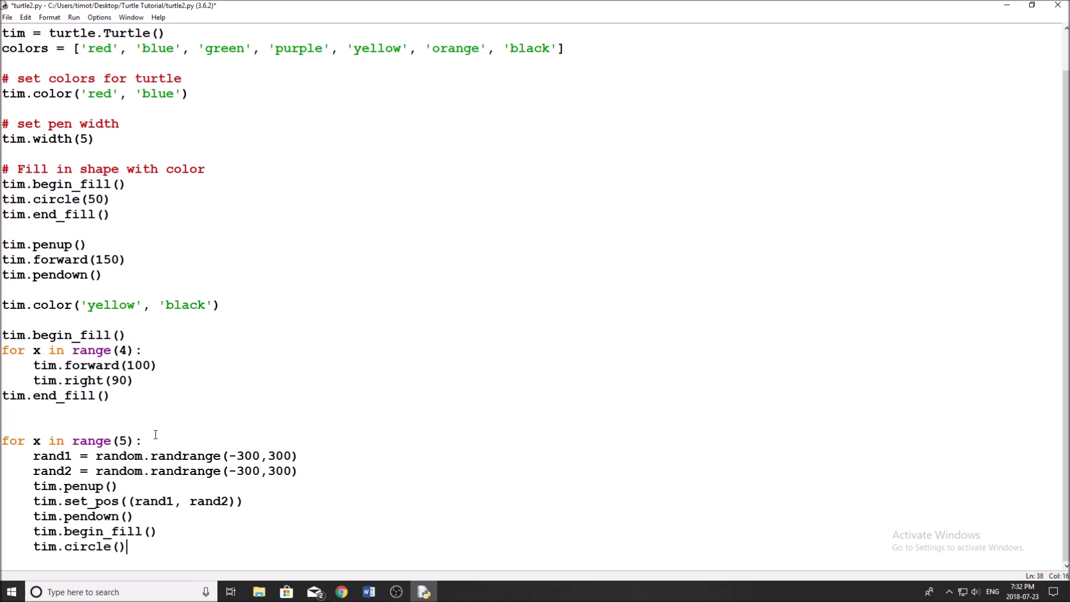
{"action": "key", "text": "Left"}
{"action": "type", "text": "random"}
{"action": "type", "text": ".randran"}
{"action": "key", "text": "BackSpace"}
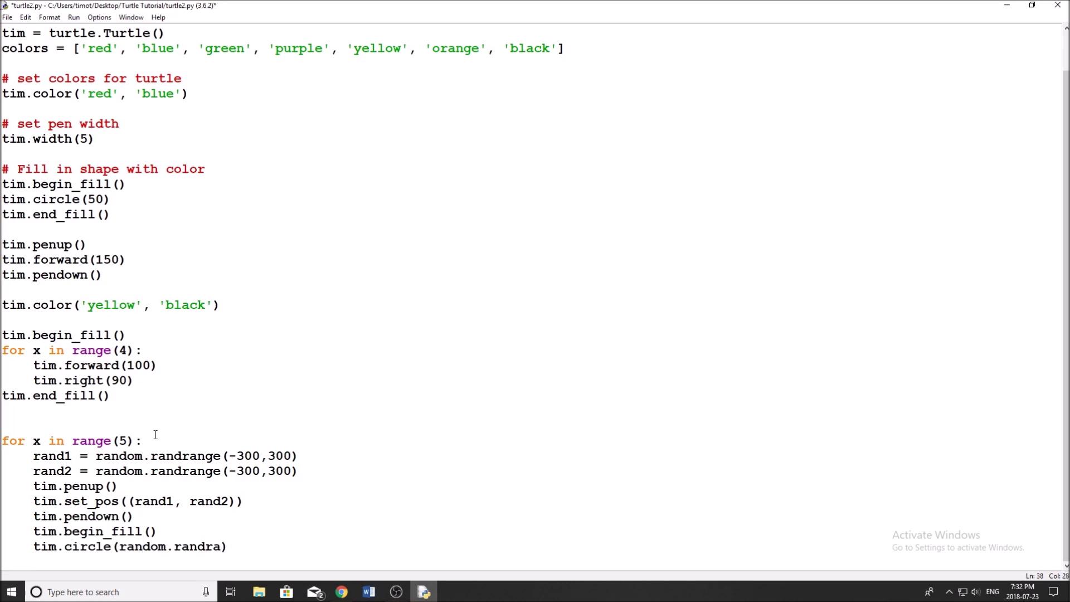
{"action": "type", "text": "nge()"}
{"action": "key", "text": "Left"}
{"action": "type", "text": "0,"}
{"action": "type", "text": "80"}
{"action": "key", "text": "Right"}
{"action": "key", "text": "Right"}
{"action": "key", "text": "Return"}
{"action": "type", "text": "ti"}
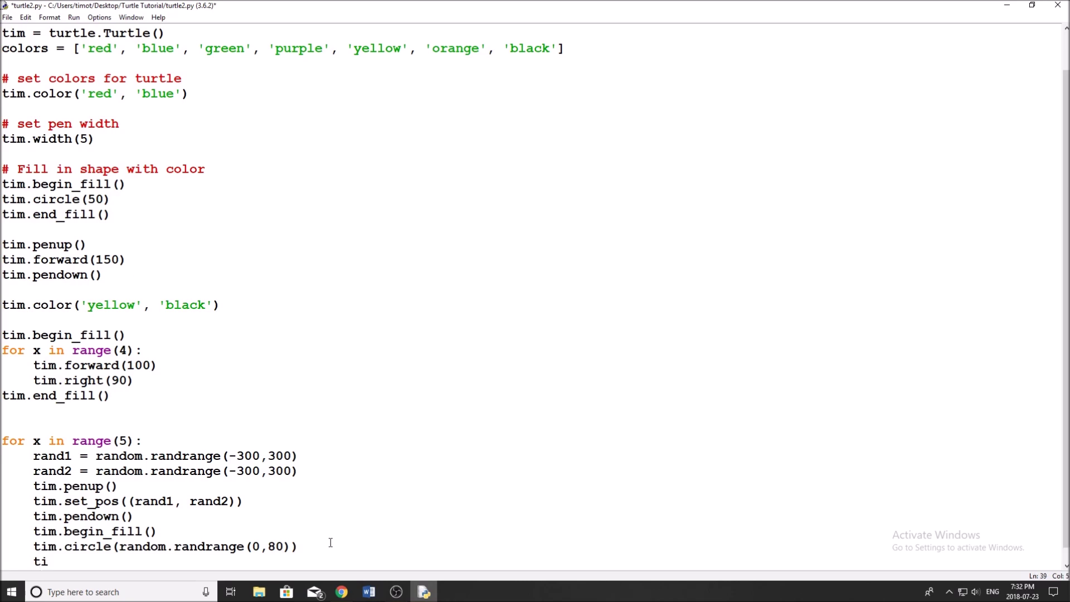
{"action": "type", "text": "m.begin"}
{"action": "key", "text": "BackSpace"}
{"action": "key", "text": "BackSpace"}
{"action": "key", "text": "BackSpace"}
{"action": "type", "text": "end"}
{"action": "type", "text": "_fiu"}
{"action": "key", "text": "BackSpace"}
{"action": "type", "text": "ll"}
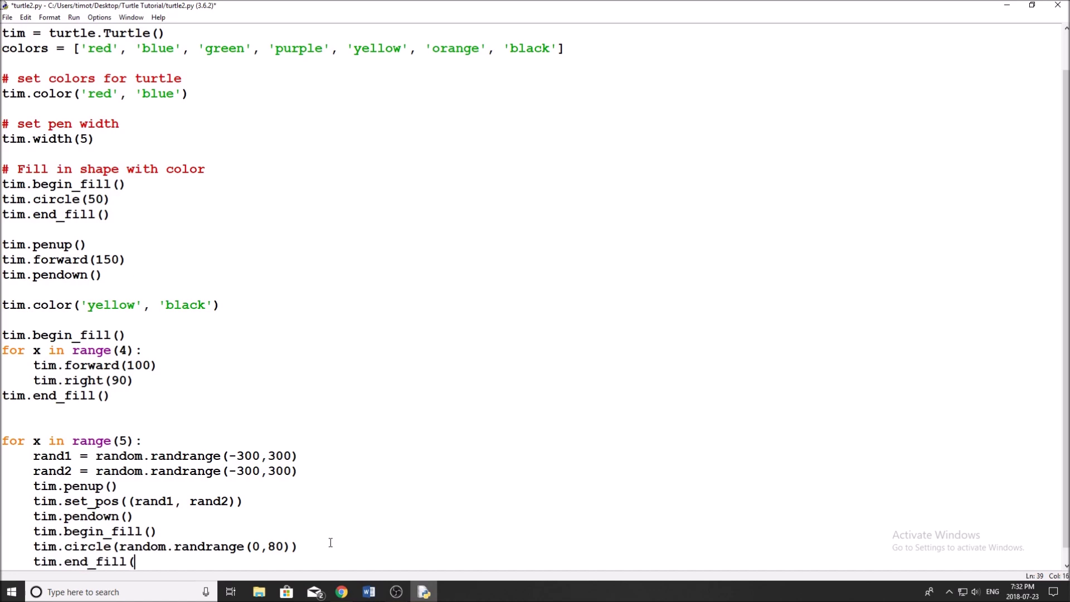
{"action": "type", "text": "()"}
{"action": "scroll", "coordinate": [331, 543], "scroll_direction": "down", "scroll_amount": 1}
{"action": "left_click", "coordinate": [160, 407]}
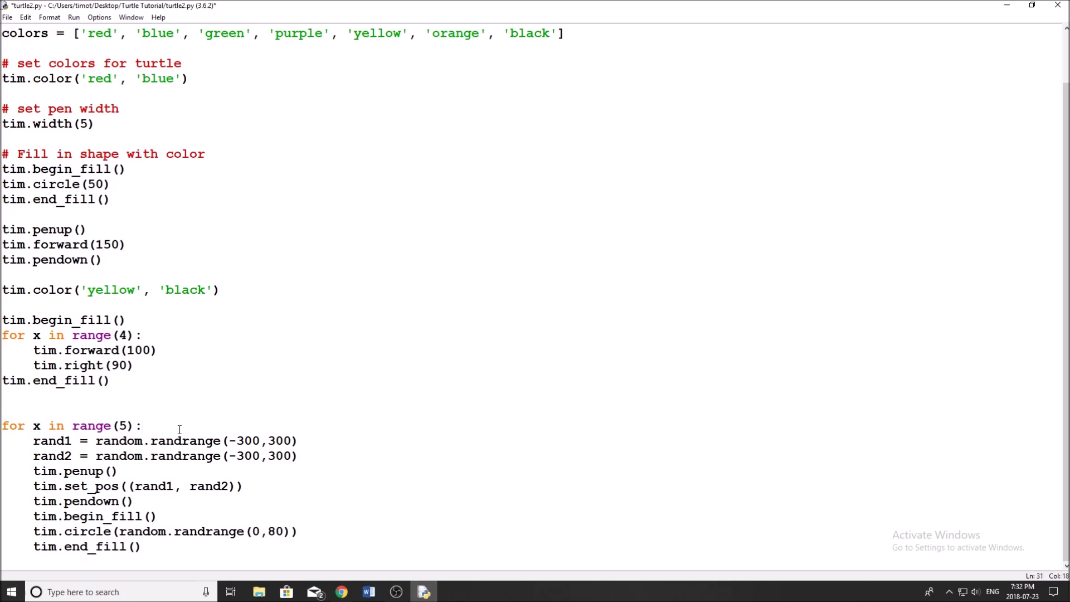
Step: Insert randColor = random.randrange(0, len(colors)) as the loop body's first line
{"action": "left_click", "coordinate": [187, 407]}
{"action": "left_click", "coordinate": [166, 423]}
{"action": "key", "text": "Return"}
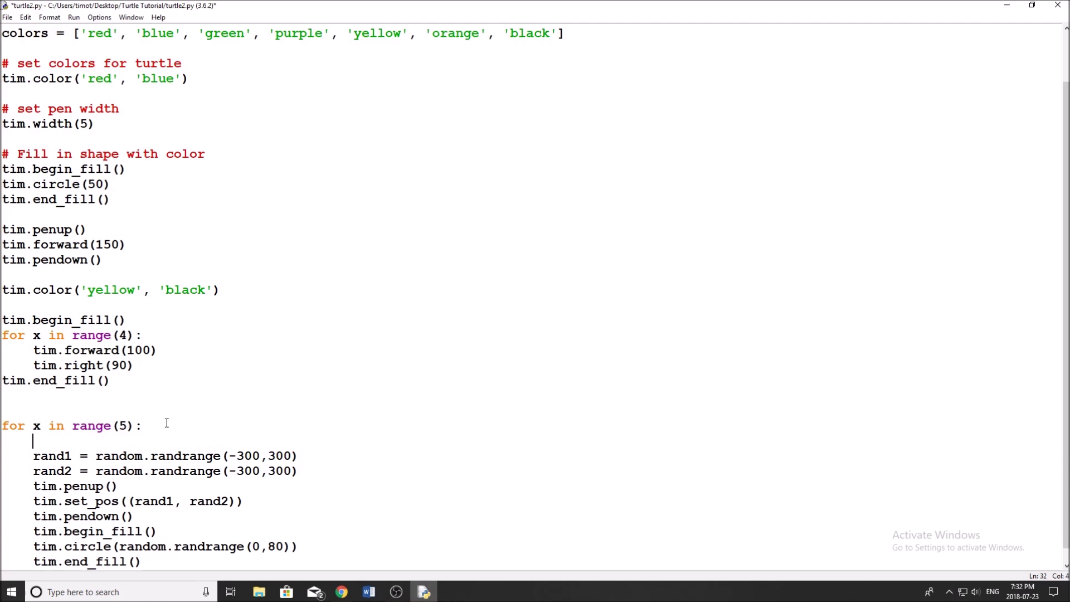
{"action": "type", "text": "randColor "}
{"action": "type", "text": "= "}
{"action": "type", "text": "r"}
{"action": "type", "text": "andra"}
{"action": "key", "text": "BackSpace"}
{"action": "key", "text": "BackSpace"}
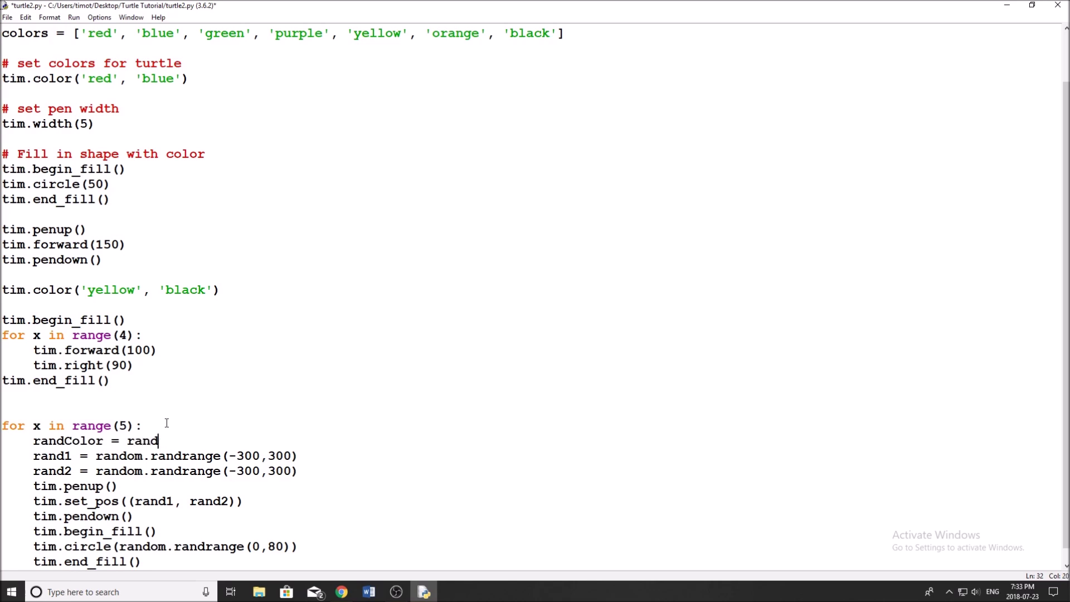
{"action": "type", "text": ".randrange"}
{"action": "type", "text": "()"}
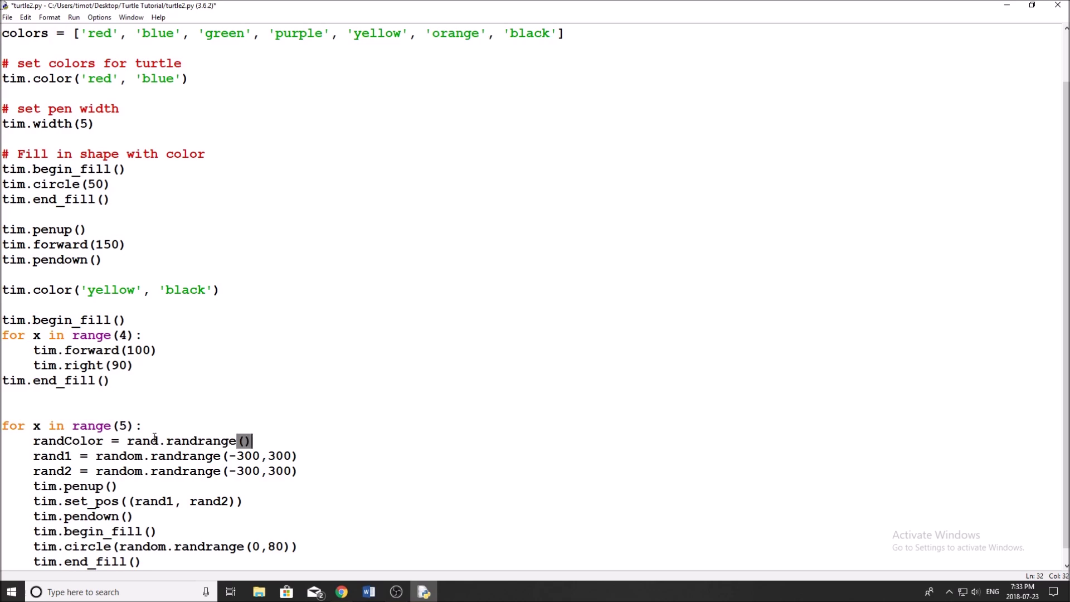
{"action": "left_click", "coordinate": [159, 441]}
{"action": "type", "text": "om"}
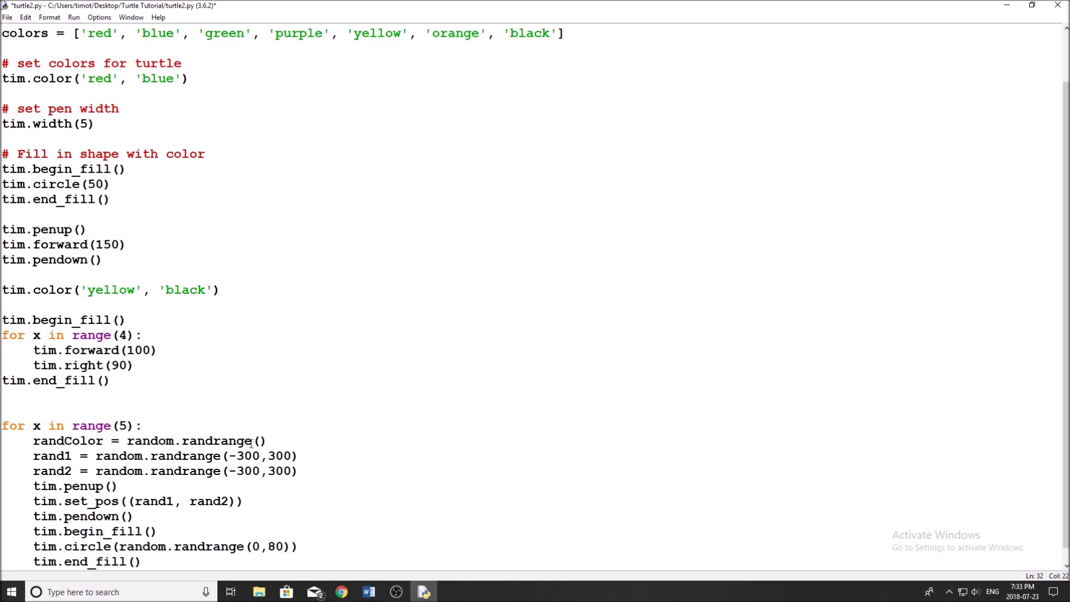
{"action": "left_click", "coordinate": [270, 441]}
{"action": "key", "text": "Left"}
{"action": "scroll", "coordinate": [266, 441], "scroll_direction": "up", "scroll_amount": 3}
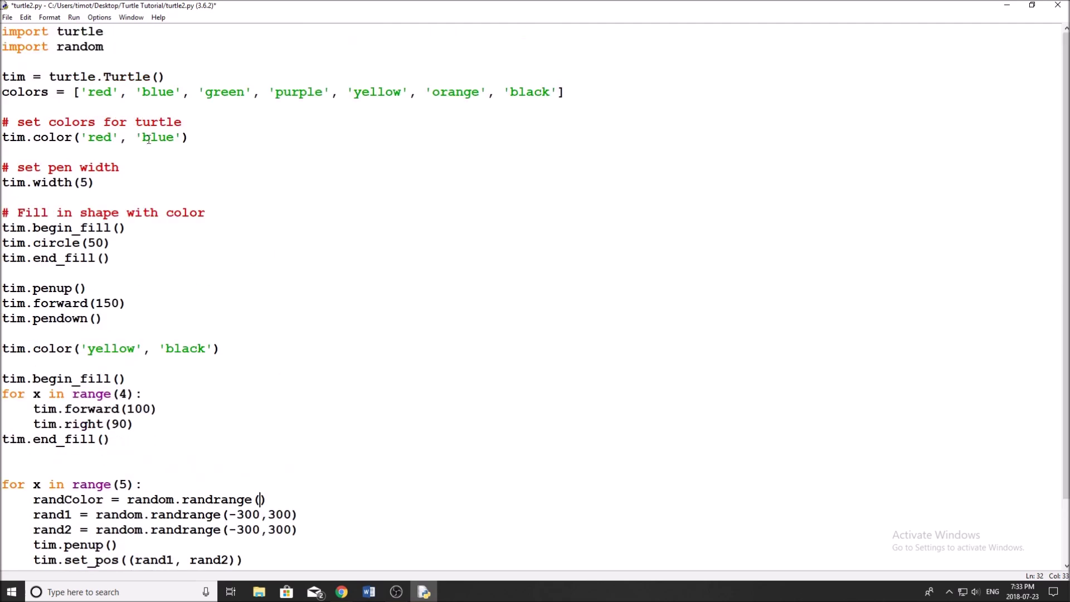
{"action": "scroll", "coordinate": [421, 474], "scroll_direction": "down", "scroll_amount": 1}
{"action": "type", "text": "0, len("}
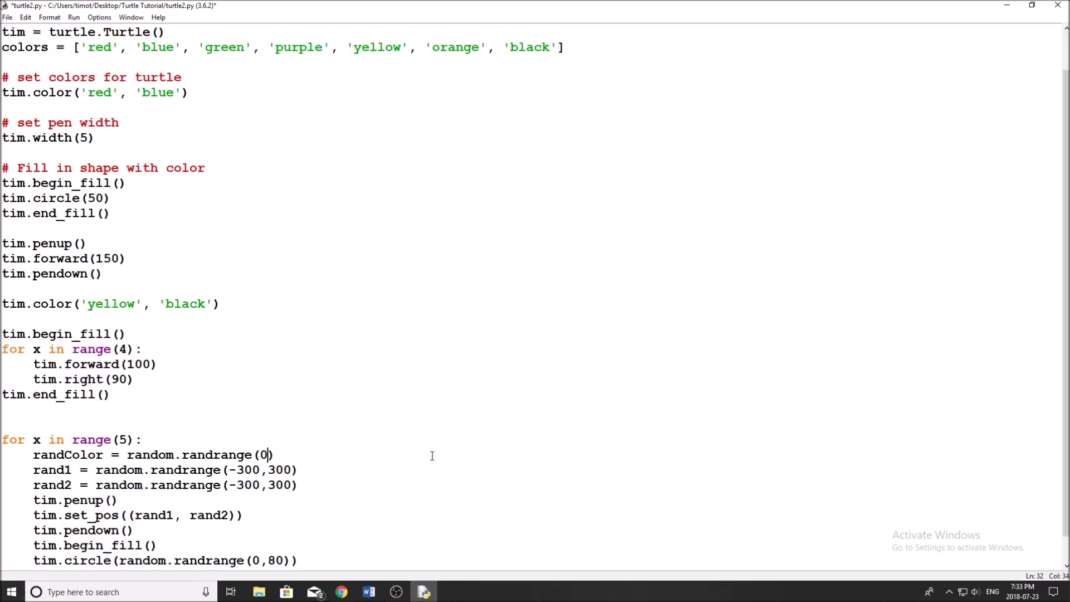
{"action": "type", "text": "colors)"}
{"action": "scroll", "coordinate": [401, 410], "scroll_direction": "down", "scroll_amount": 1}
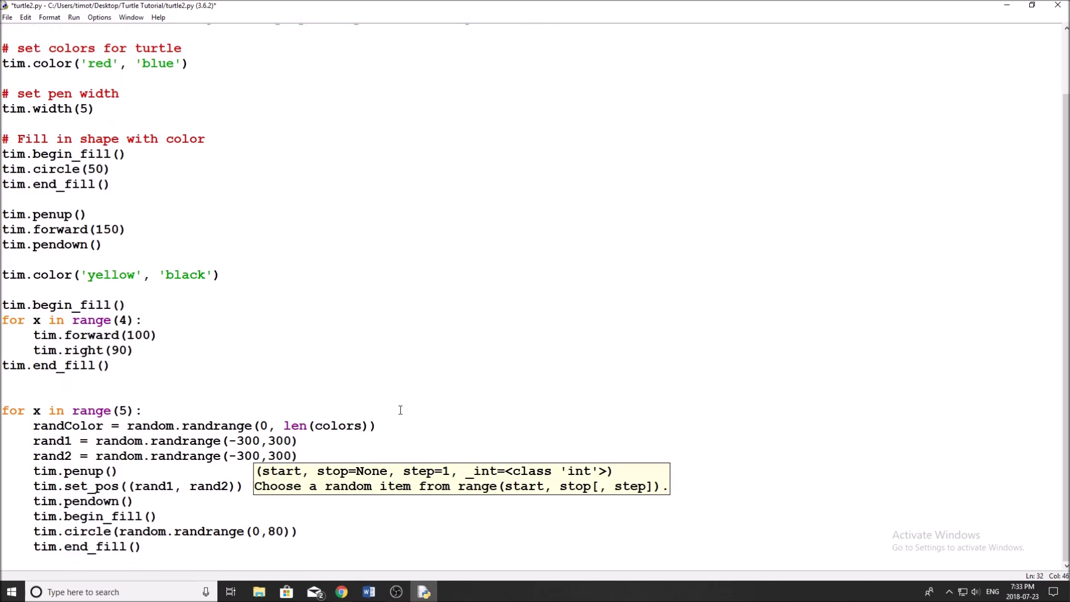
{"action": "left_click", "coordinate": [403, 423]}
{"action": "key", "text": "Return"}
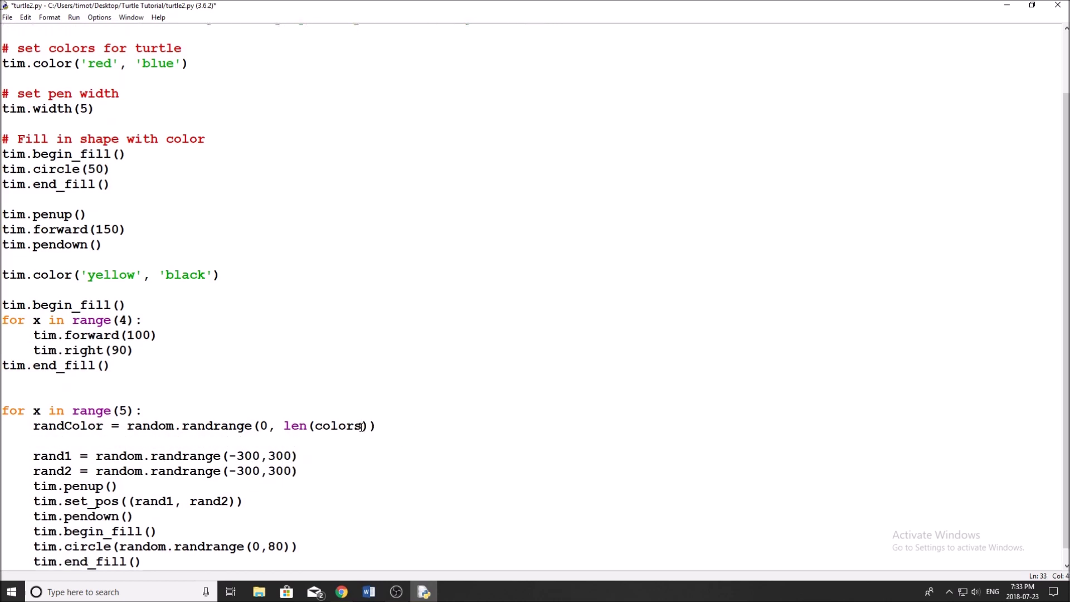
{"action": "scroll", "coordinate": [368, 414], "scroll_direction": "up", "scroll_amount": 3}
{"action": "scroll", "coordinate": [368, 410], "scroll_direction": "up", "scroll_amount": 1}
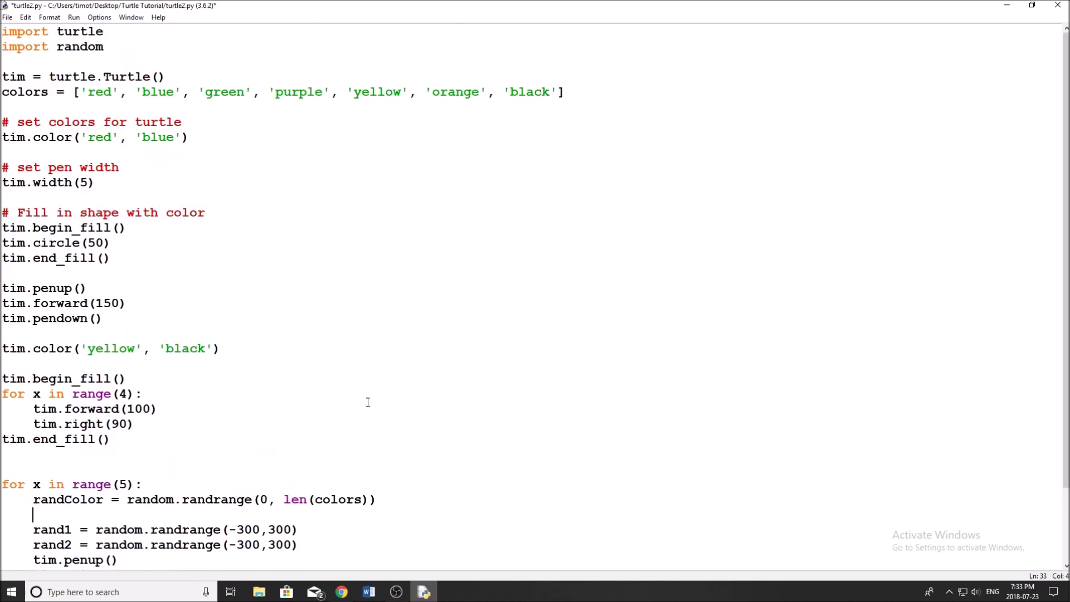
{"action": "scroll", "coordinate": [368, 399], "scroll_direction": "down", "scroll_amount": 2}
{"action": "type", "text": "tim.color"}
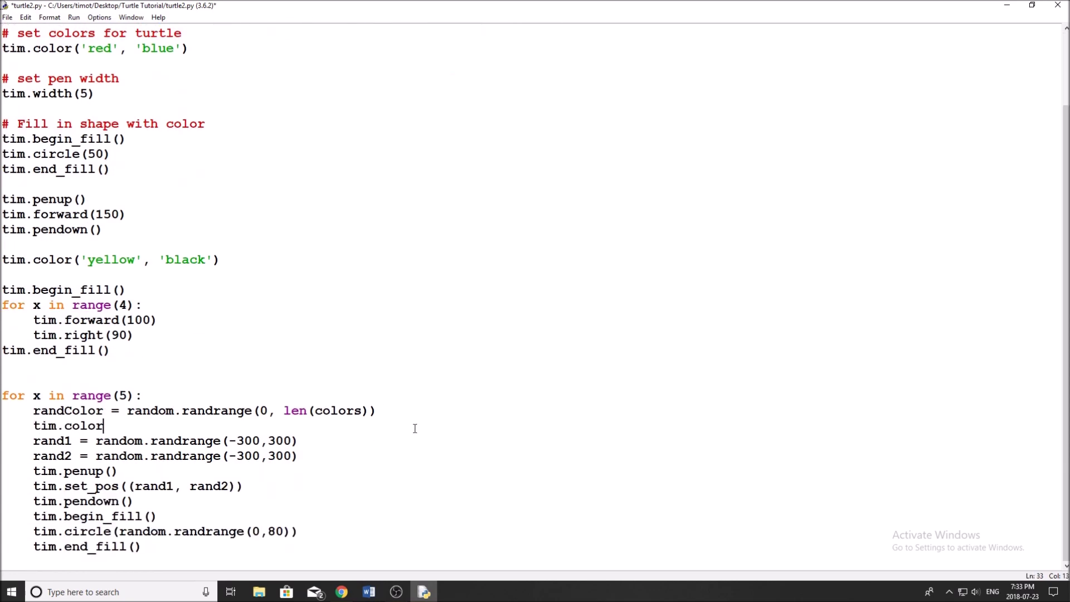
Step: Change the loop line to tim.color(colors[randColor]), then save and rerun the script
{"action": "key", "text": "BackSpace"}
{"action": "type", "text": ")()"}
{"action": "key", "text": "BackSpace"}
{"action": "key", "text": "BackSpace"}
{"action": "key", "text": "BackSpace"}
{"action": "type", "text": "()"}
{"action": "key", "text": "Left"}
{"action": "type", "text": "colors[]"}
{"action": "key", "text": "Left"}
{"action": "type", "text": "randC"}
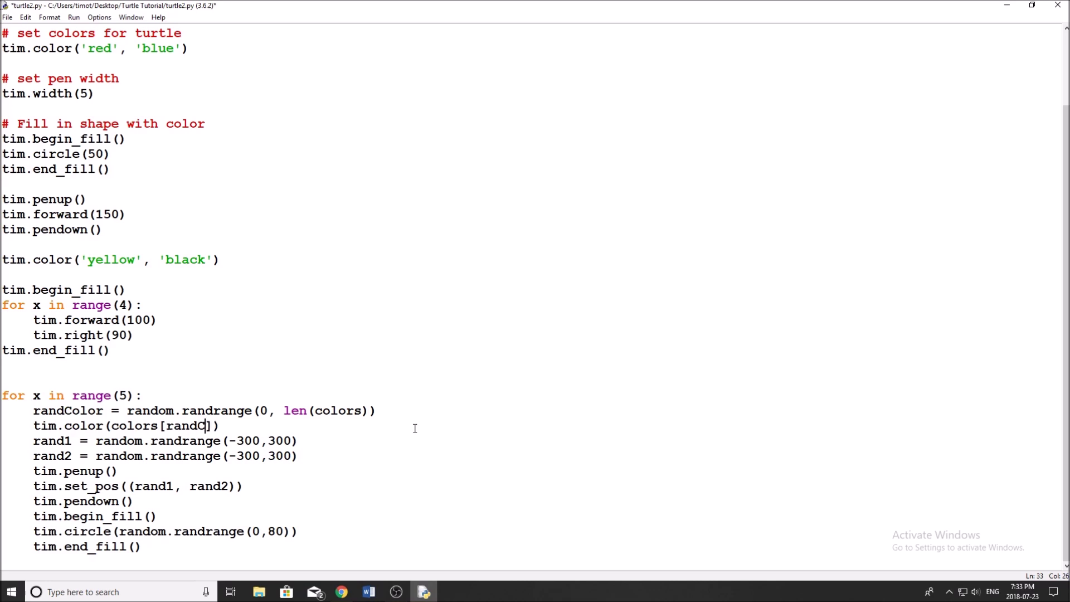
{"action": "type", "text": "olor"}
{"action": "key", "text": "ctrl+s"}
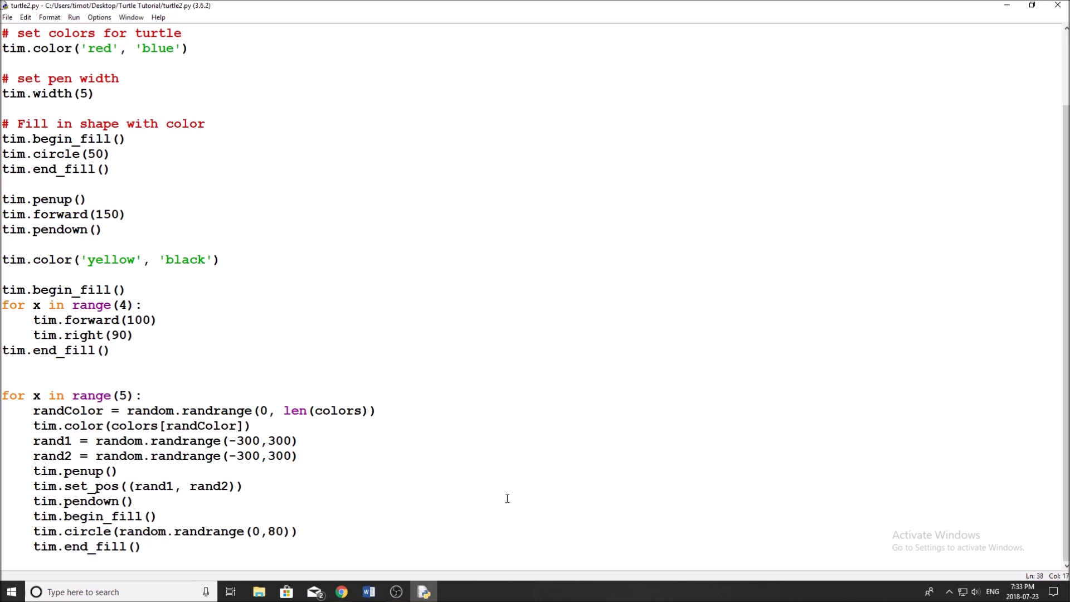
{"action": "key", "text": "F5"}
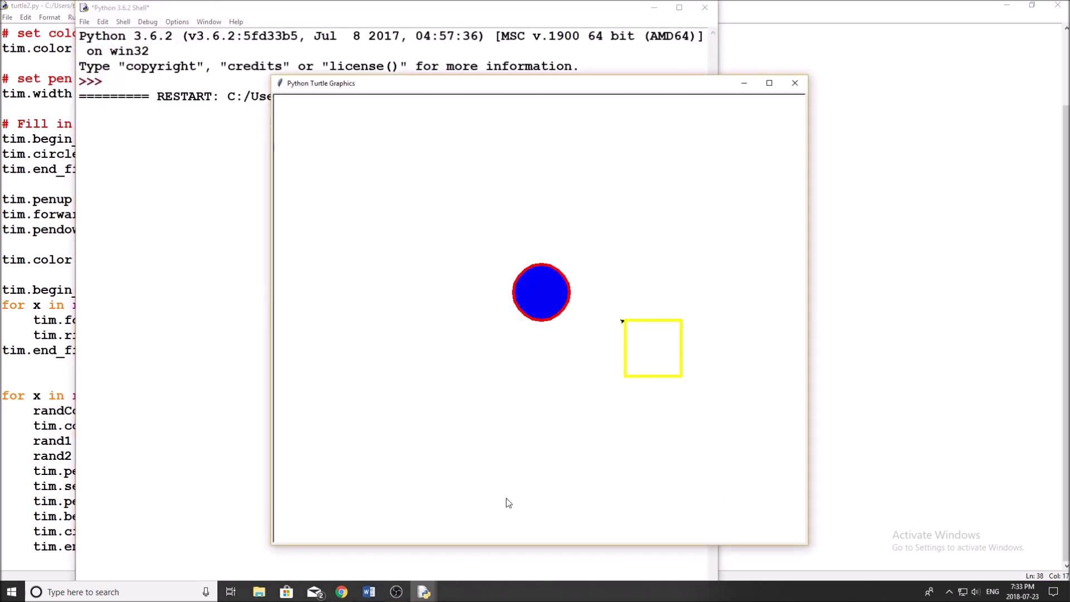
{"action": "left_click", "coordinate": [120, 321]}
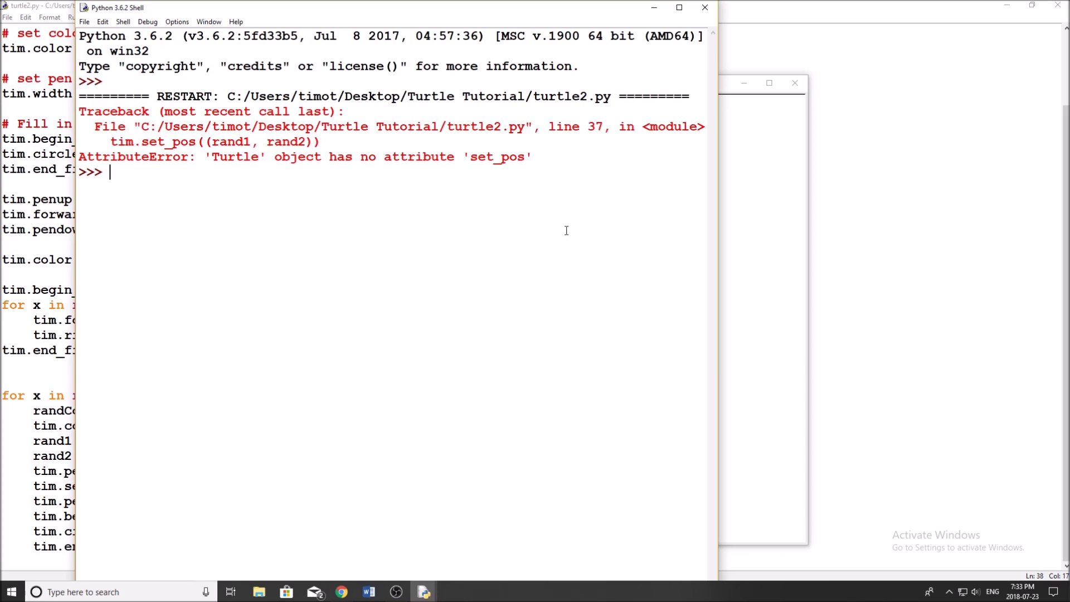
{"action": "left_click", "coordinate": [710, 10]}
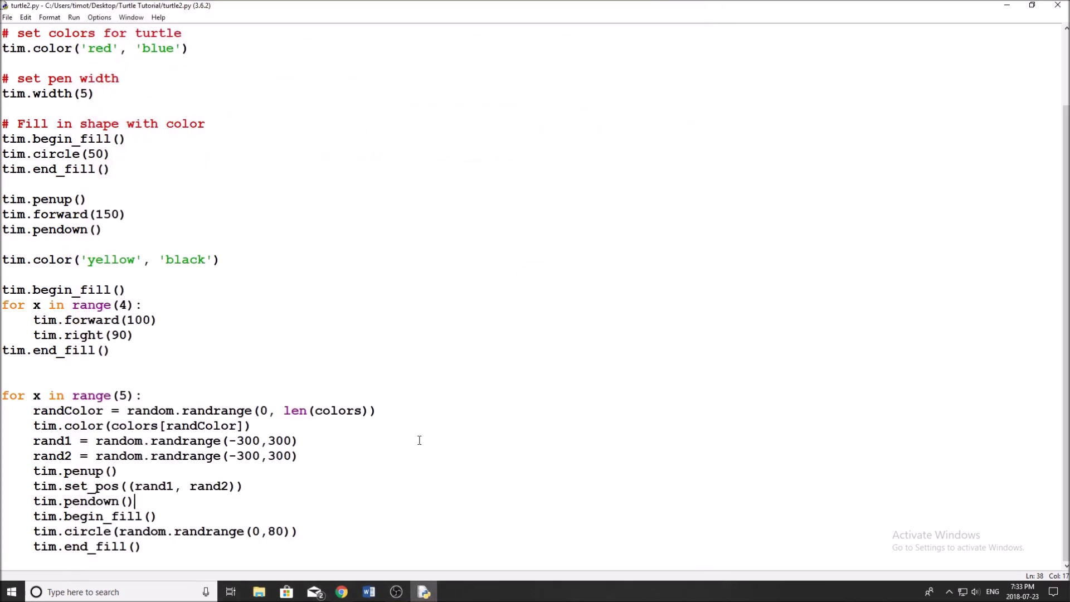
{"action": "left_click", "coordinate": [342, 592]}
{"action": "scroll", "coordinate": [663, 190], "scroll_direction": "down", "scroll_amount": 1}
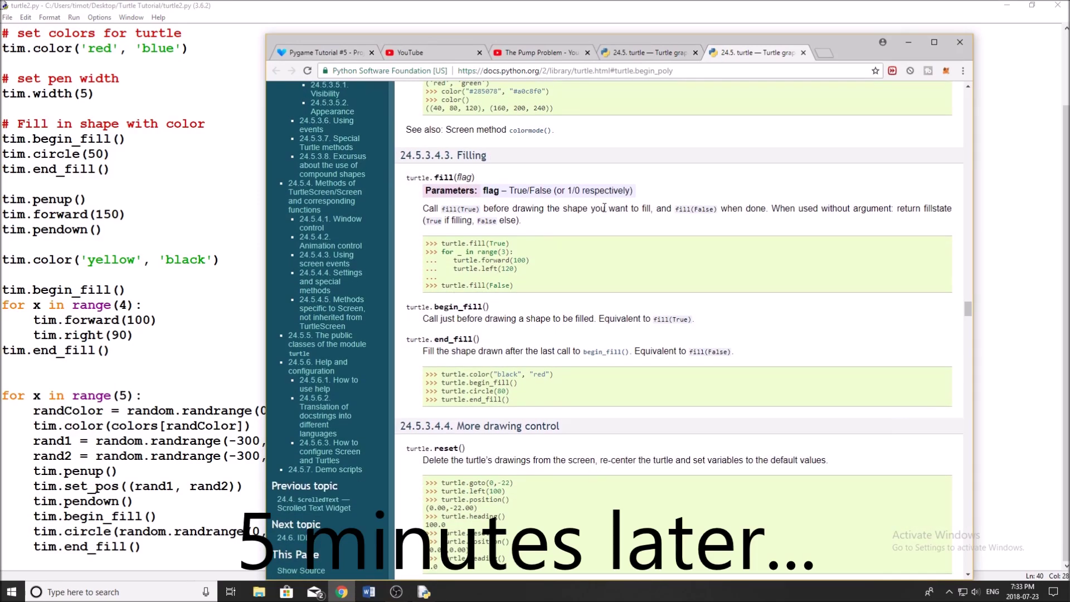
{"action": "scroll", "coordinate": [618, 203], "scroll_direction": "up", "scroll_amount": 3}
{"action": "scroll", "coordinate": [604, 209], "scroll_direction": "up", "scroll_amount": 5}
{"action": "scroll", "coordinate": [585, 209], "scroll_direction": "up", "scroll_amount": 5}
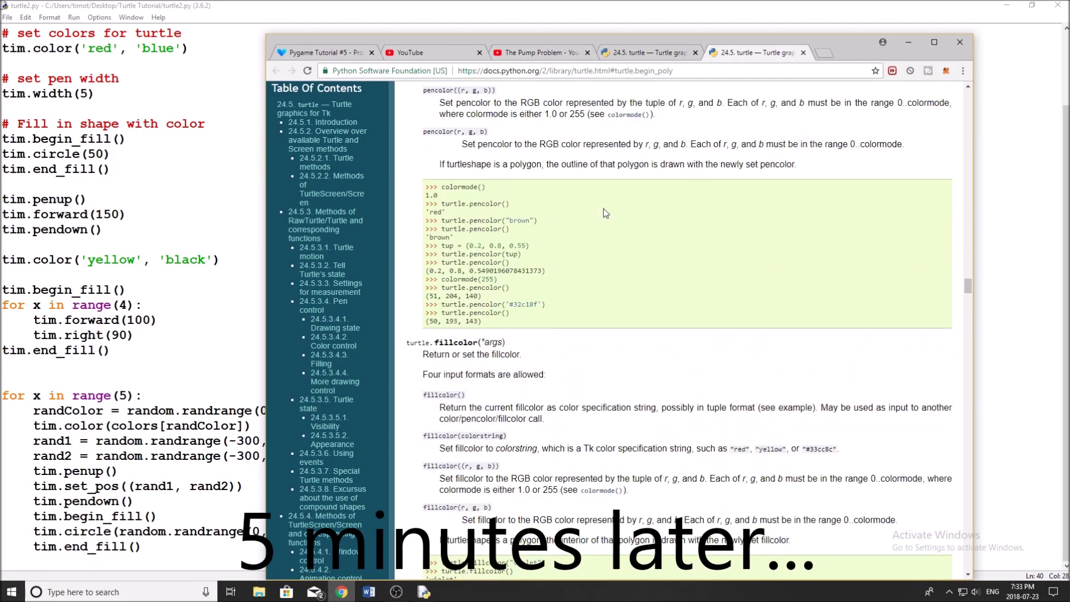
{"action": "scroll", "coordinate": [544, 193], "scroll_direction": "up", "scroll_amount": 5}
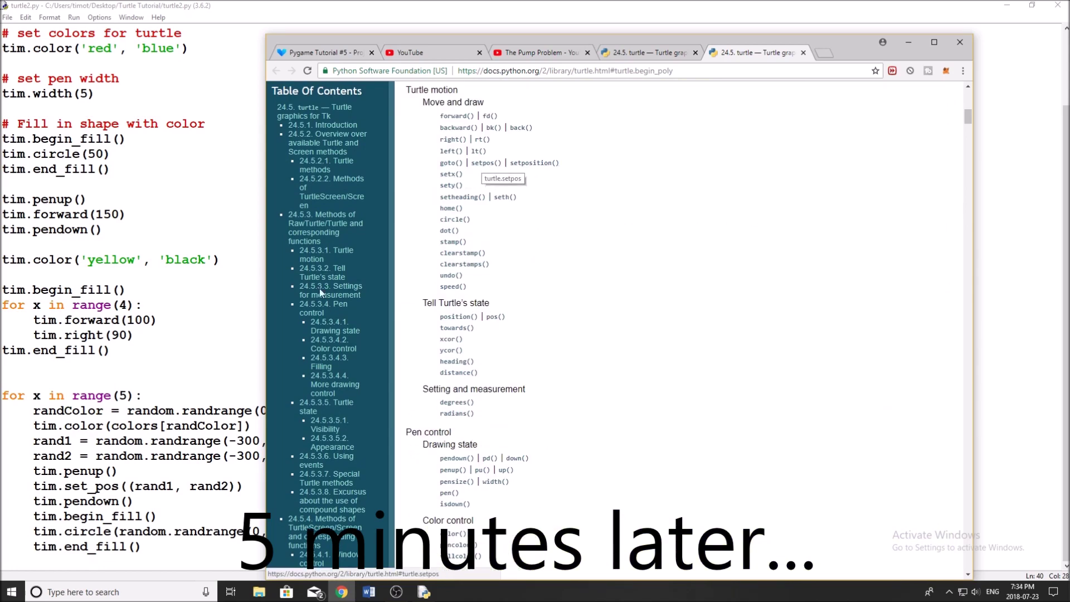
{"action": "left_click", "coordinate": [183, 359]}
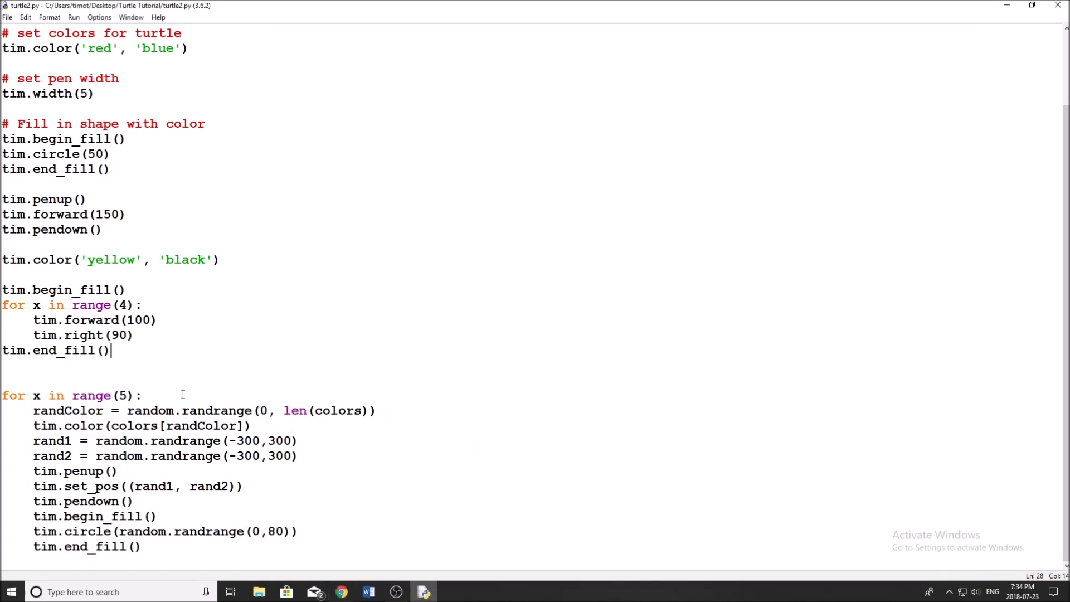
Step: Rename set_pos to setpos, run the script, then close the drawing and return to the editor
{"action": "left_click", "coordinate": [96, 486]}
{"action": "key", "text": "BackSpace"}
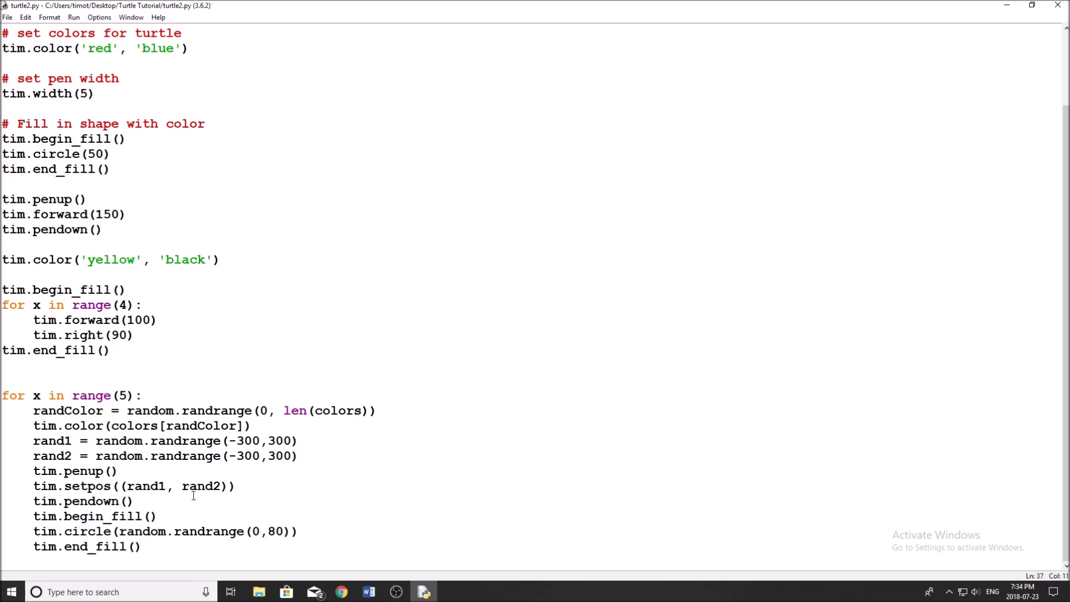
{"action": "key", "text": "F5"}
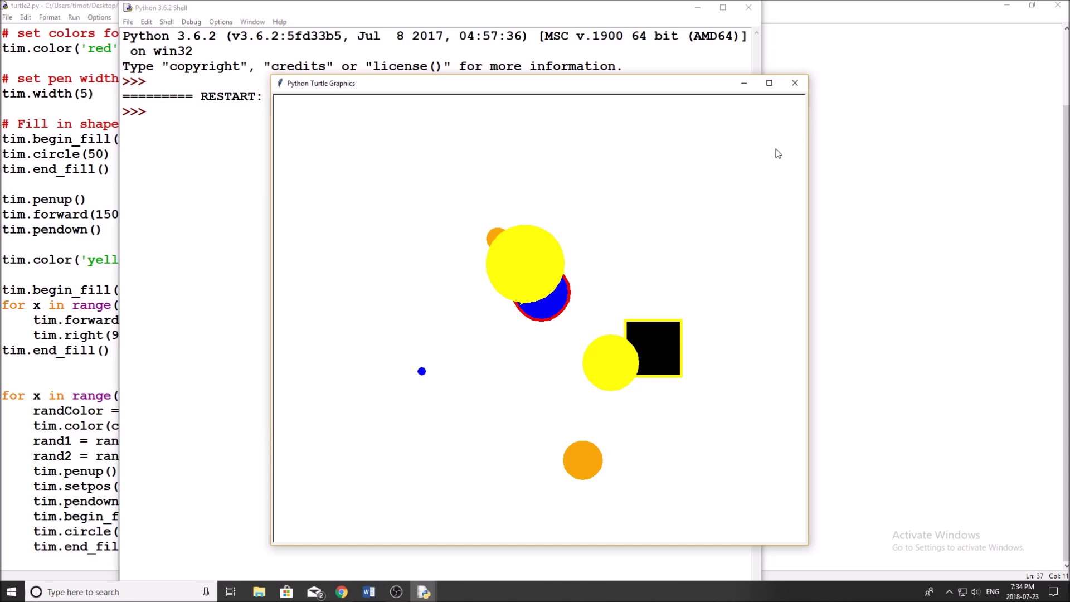
{"action": "left_click", "coordinate": [794, 83]}
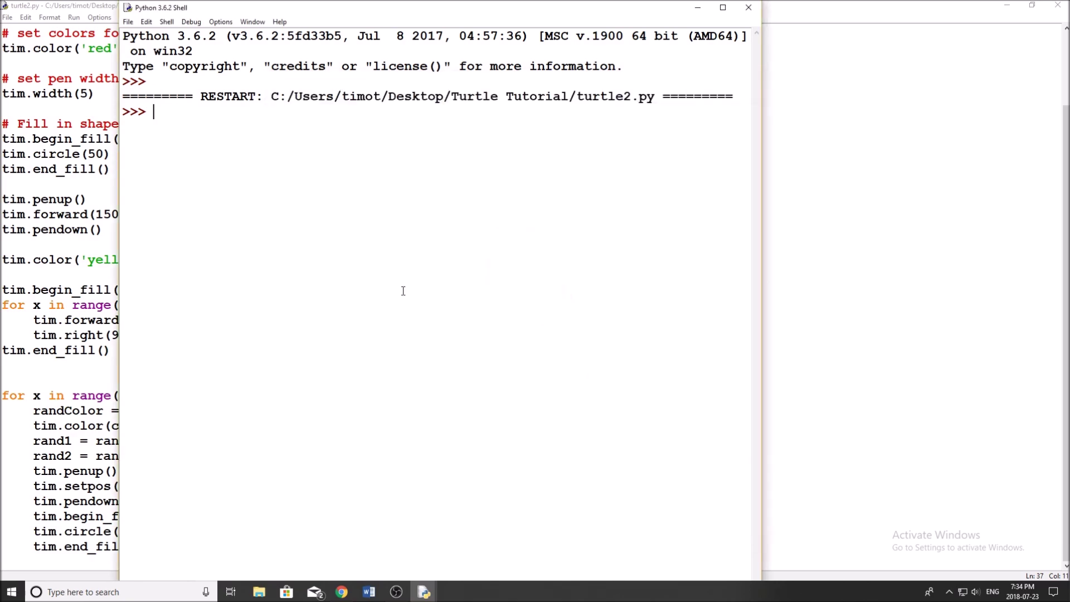
{"action": "left_click", "coordinate": [101, 373]}
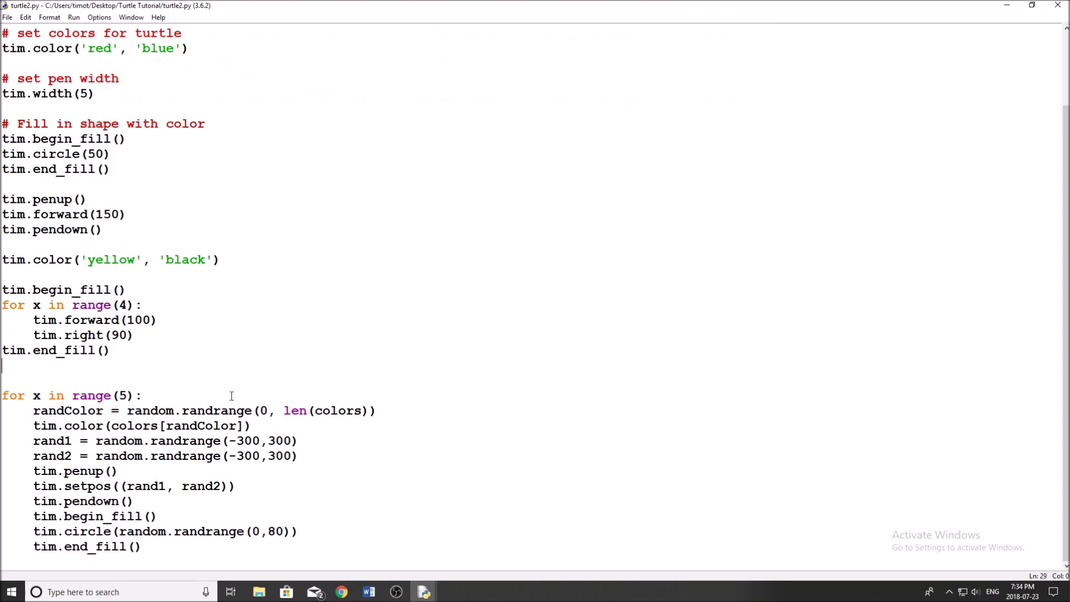
Step: Add fill colour colors[random.randrange(0, len(colors))] to tim.color on line 33, then save and run
{"action": "left_click", "coordinate": [244, 426]}
{"action": "type", "text": ", "}
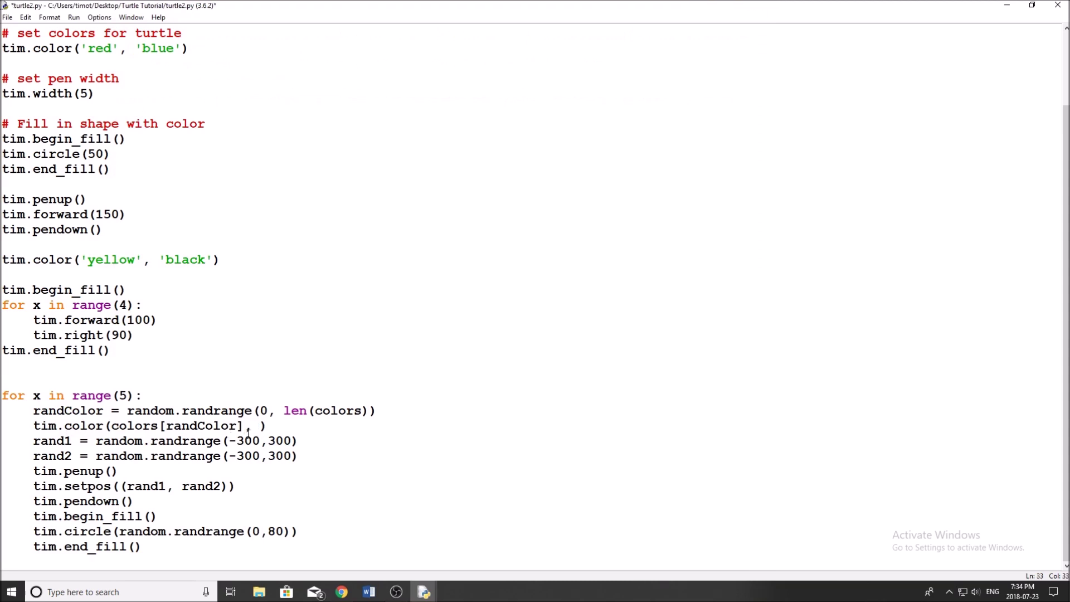
{"action": "type", "text": "colors"}
{"action": "type", "text": "[]"}
{"action": "key", "text": "Left"}
{"action": "type", "text": "random"}
{"action": "type", "text": ".randrange("}
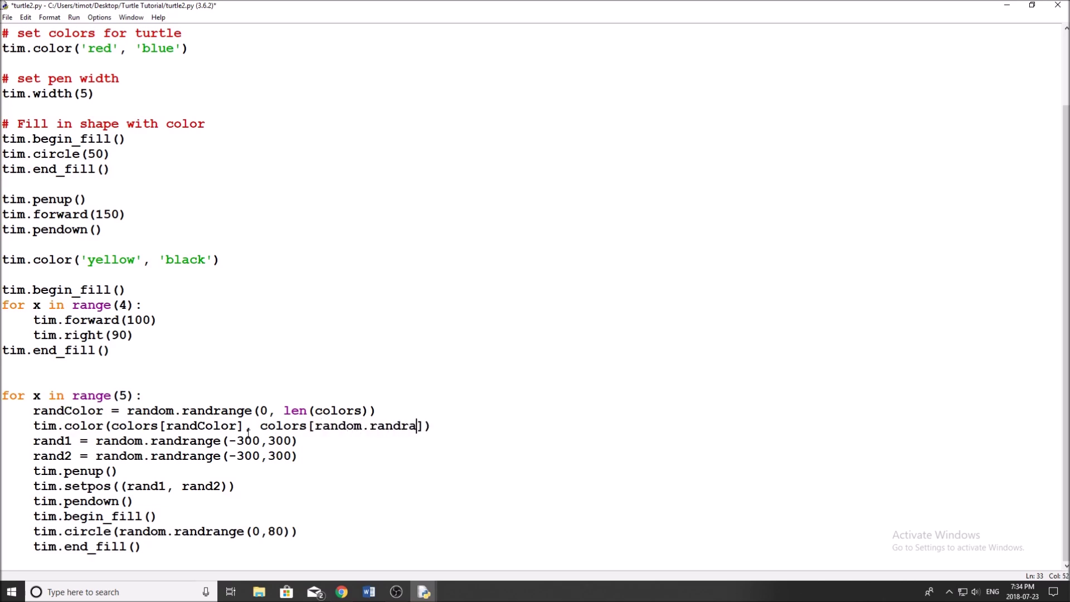
{"action": "type", "text": ")"}
{"action": "key", "text": "Left"}
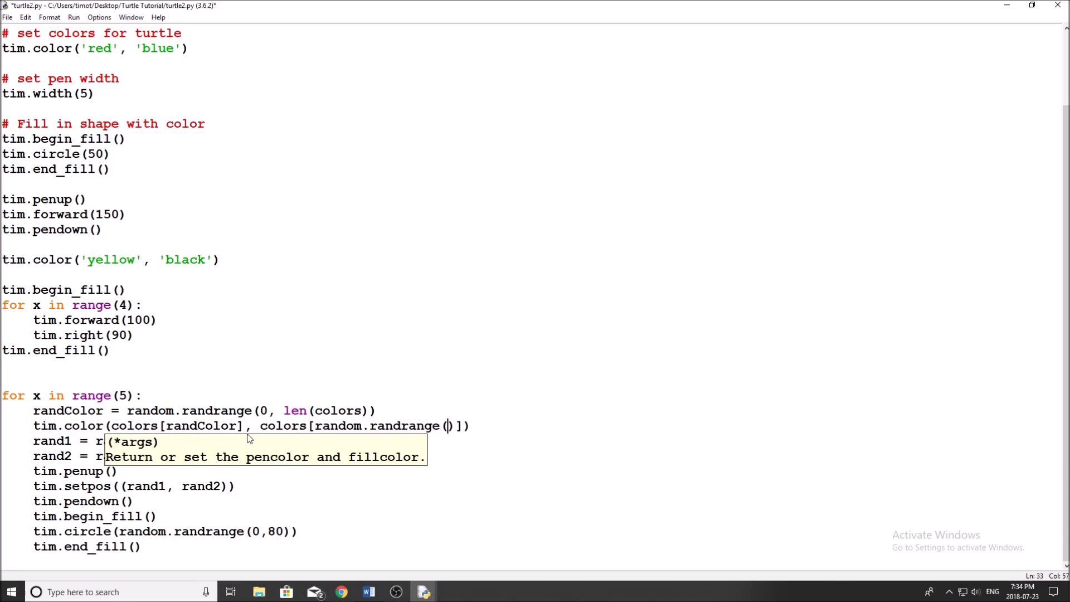
{"action": "type", "text": "0, len()"}
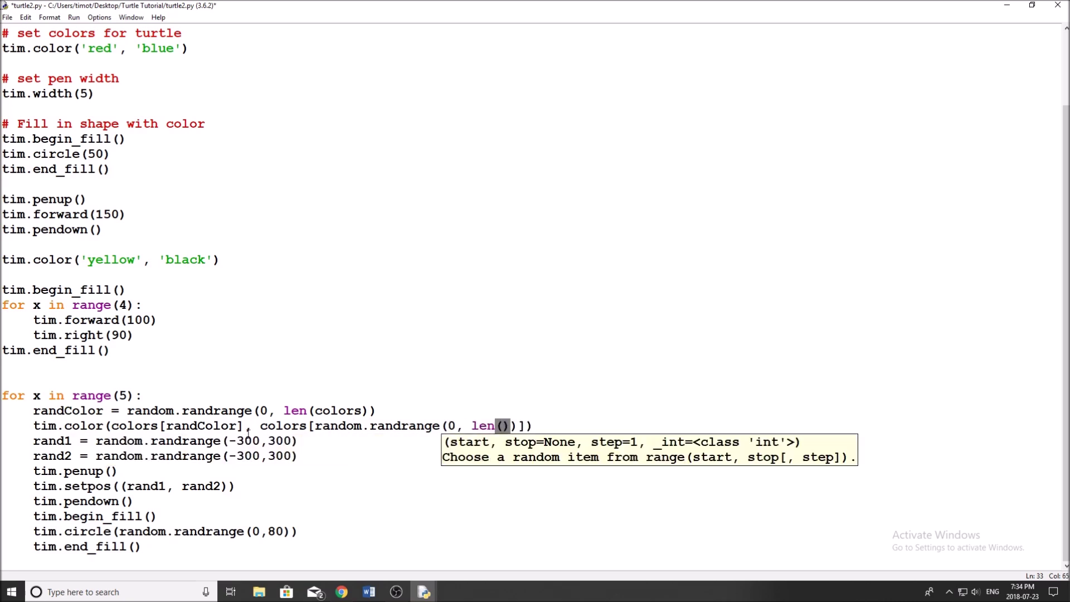
{"action": "key", "text": "Left"}
{"action": "type", "text": "colors"}
{"action": "key", "text": "ctrl+s"}
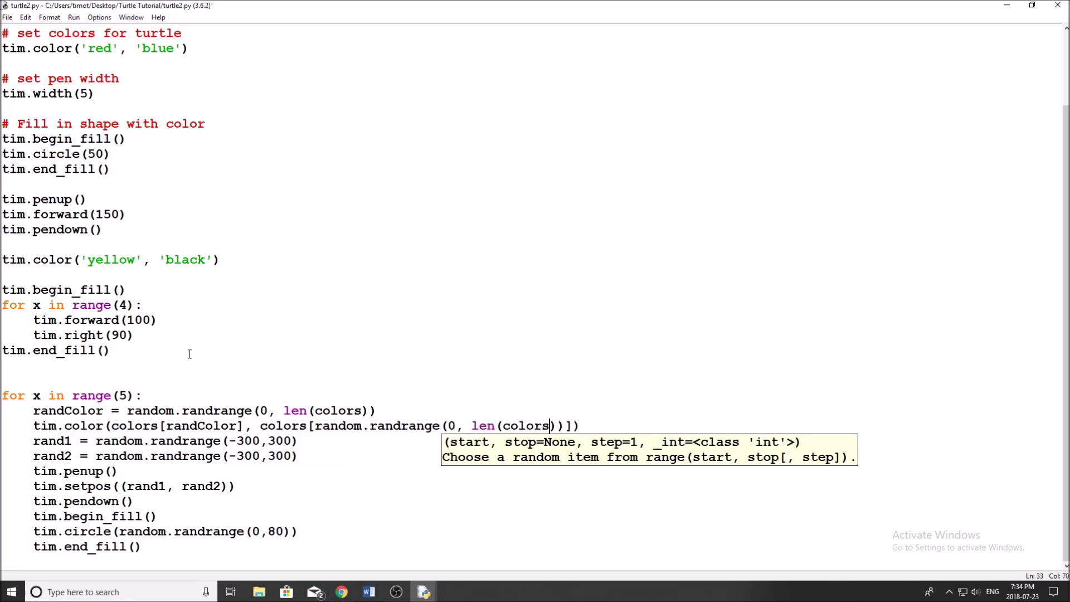
{"action": "key", "text": "F5"}
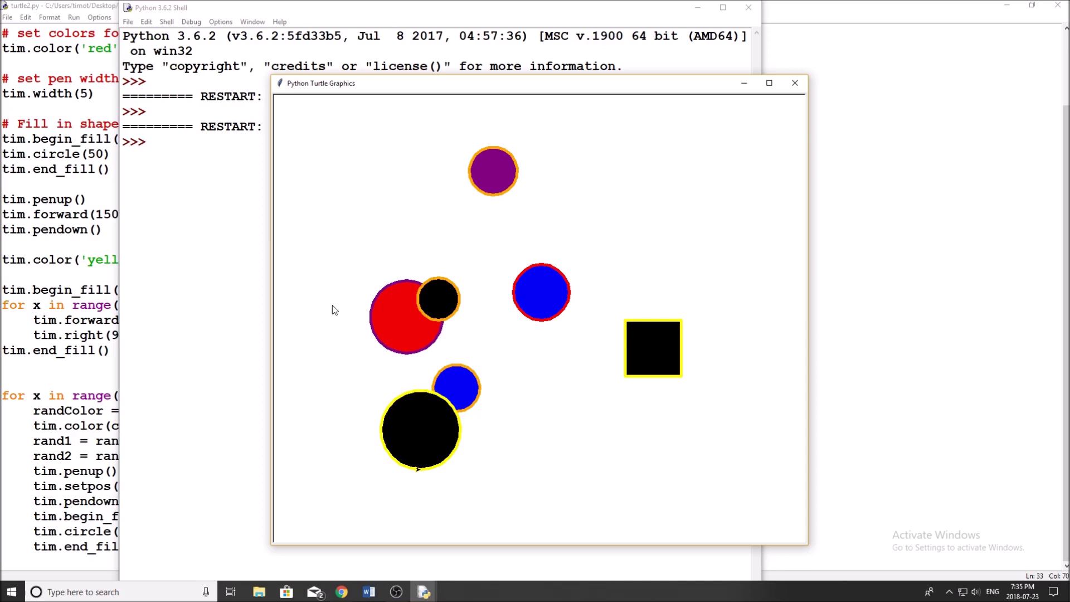
Step: Close the Turtle Graphics drawing window and the Shell window
{"action": "left_click", "coordinate": [795, 83]}
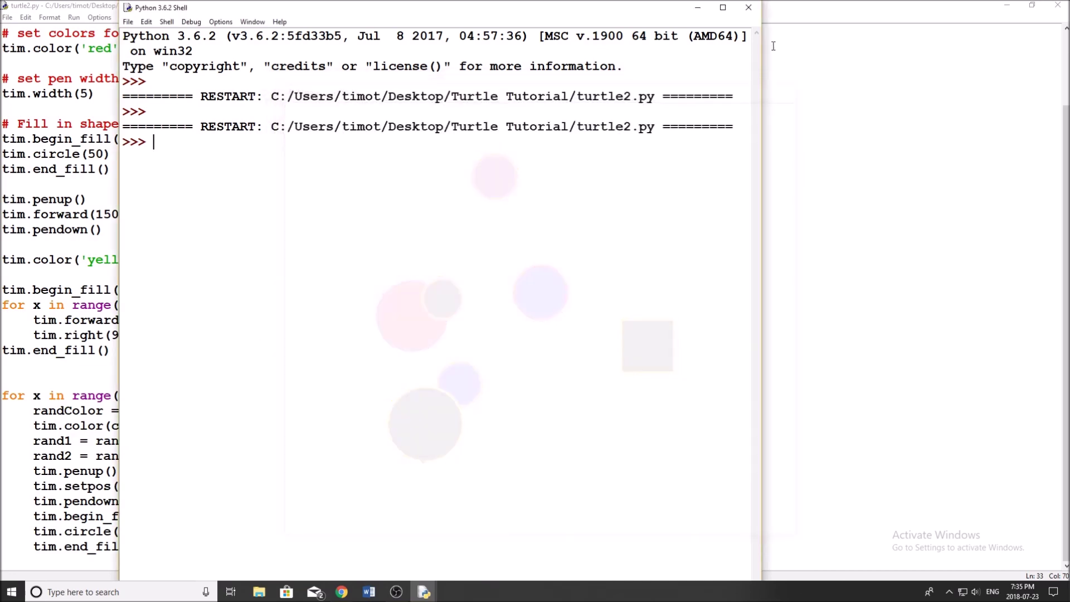
{"action": "left_click", "coordinate": [748, 8]}
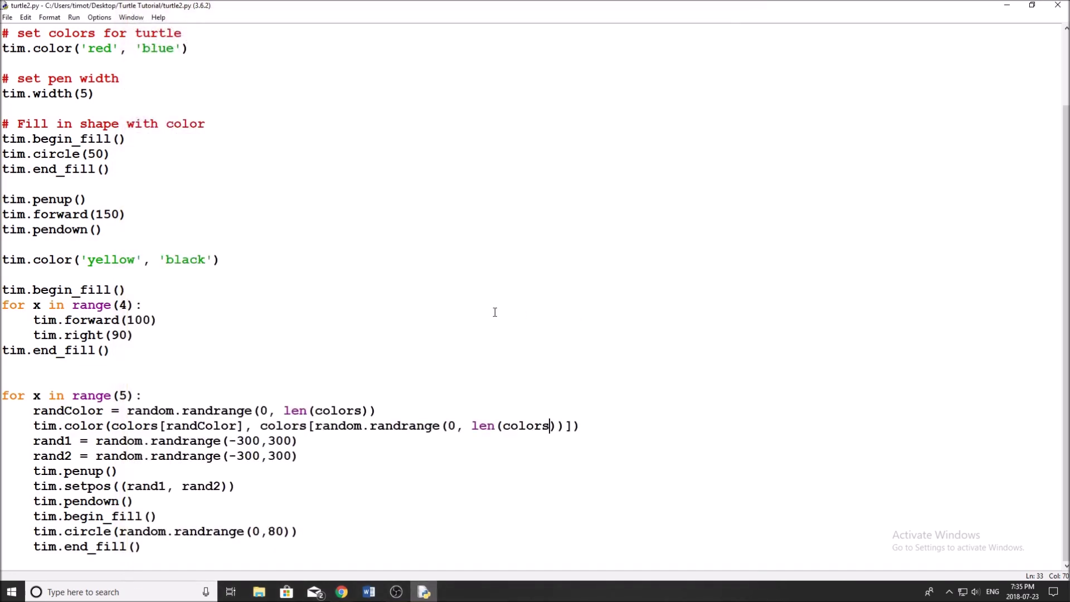
{"action": "scroll", "coordinate": [493, 313], "scroll_direction": "up", "scroll_amount": 3}
{"action": "scroll", "coordinate": [478, 307], "scroll_direction": "up", "scroll_amount": 1}
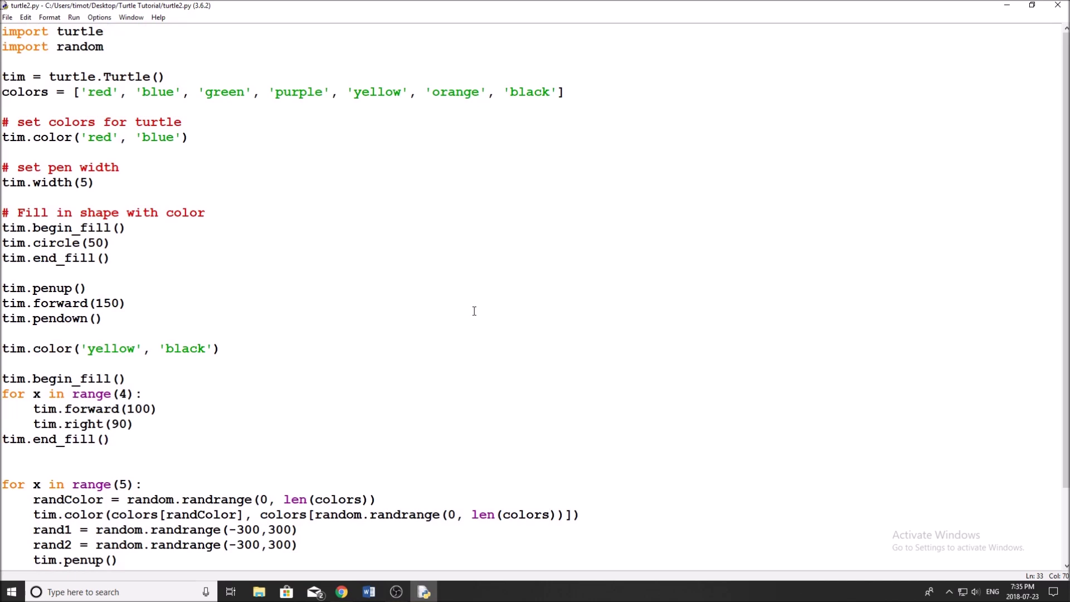